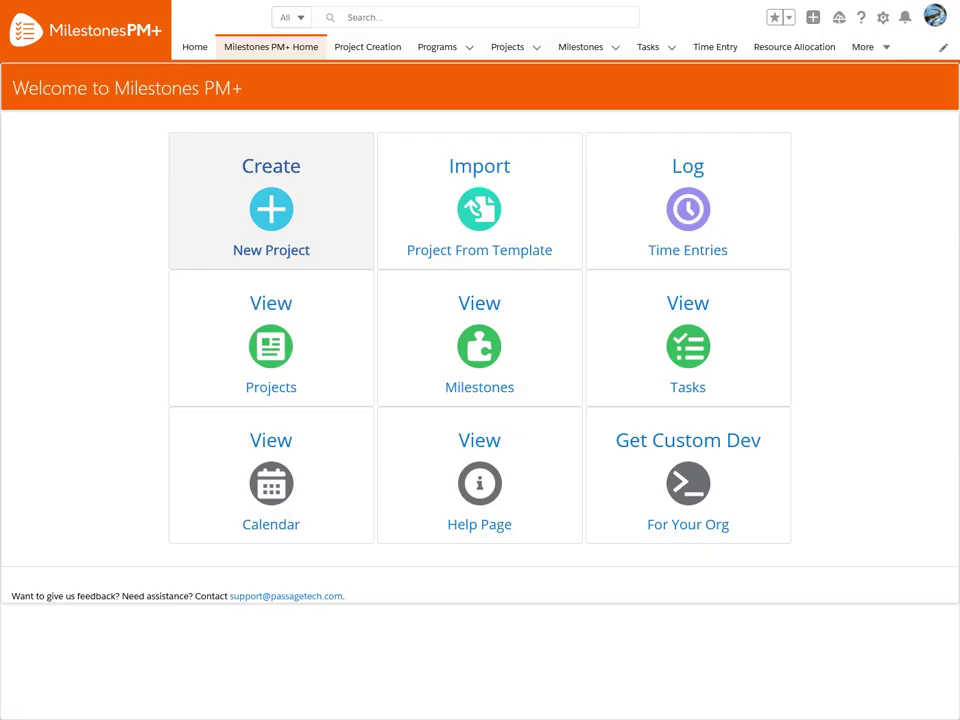
Start a new project and name it Onboarding Template.
left_click(271, 210)
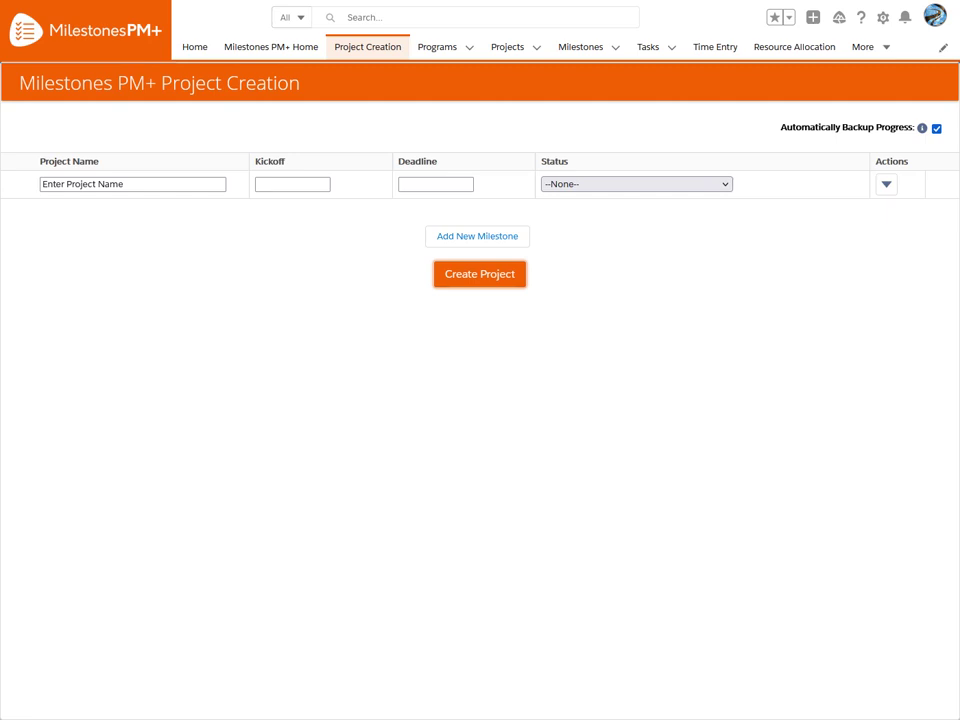
left_click(124, 184)
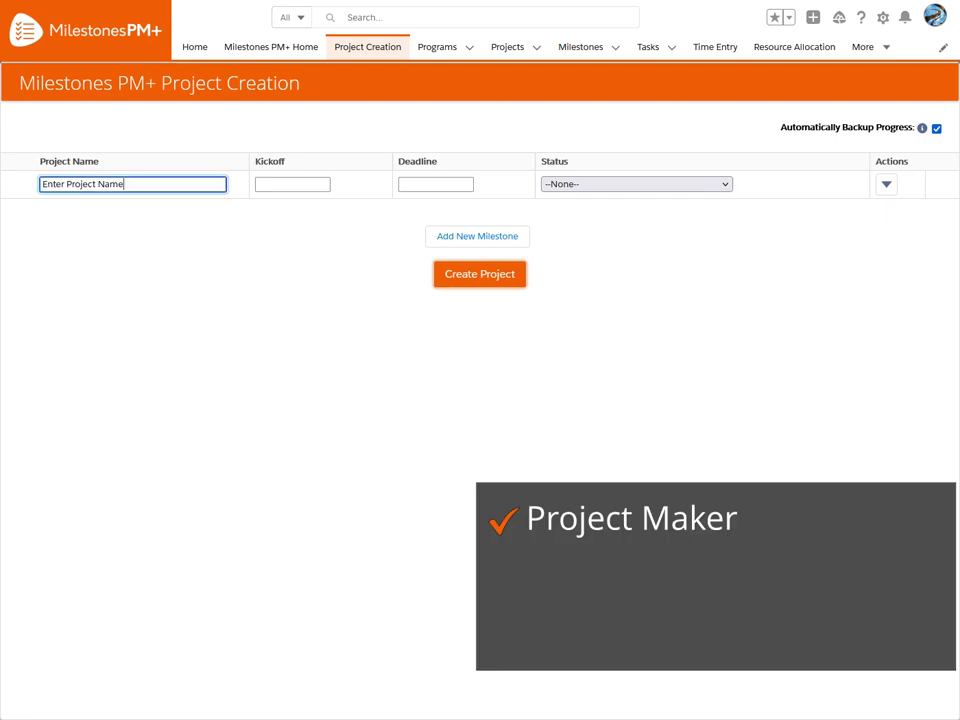
key("ctrl+a")
key("BackSpace")
type("Onboarding Template")
Set the project's kickoff to 1/1/2022, its deadline to 1/15/2022 and its status to Inactive.
left_click(292, 184)
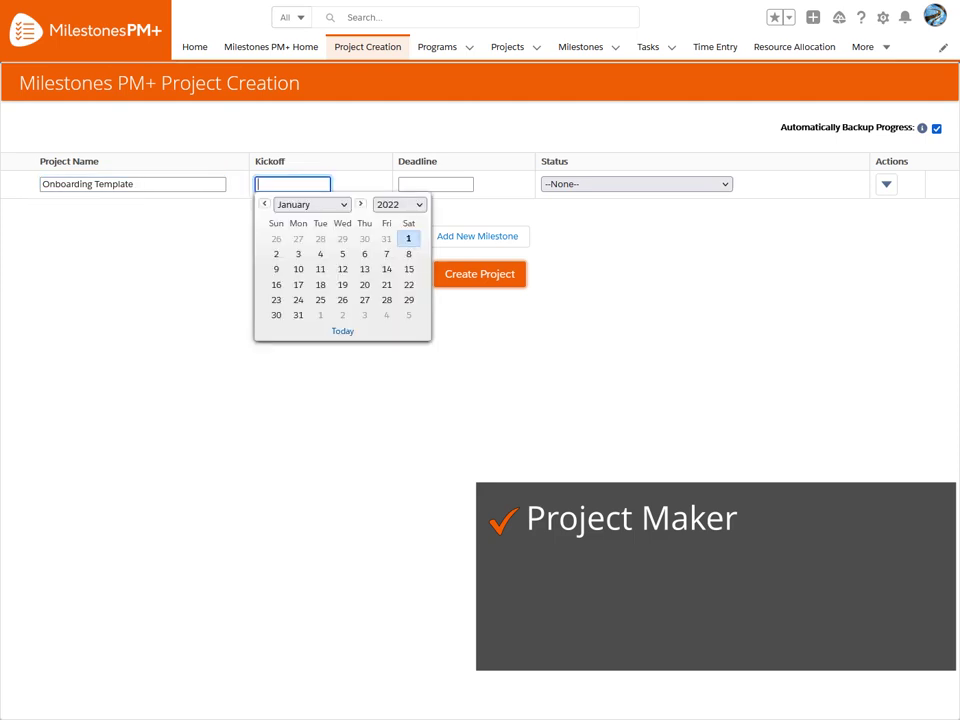
left_click(408, 238)
left_click(435, 184)
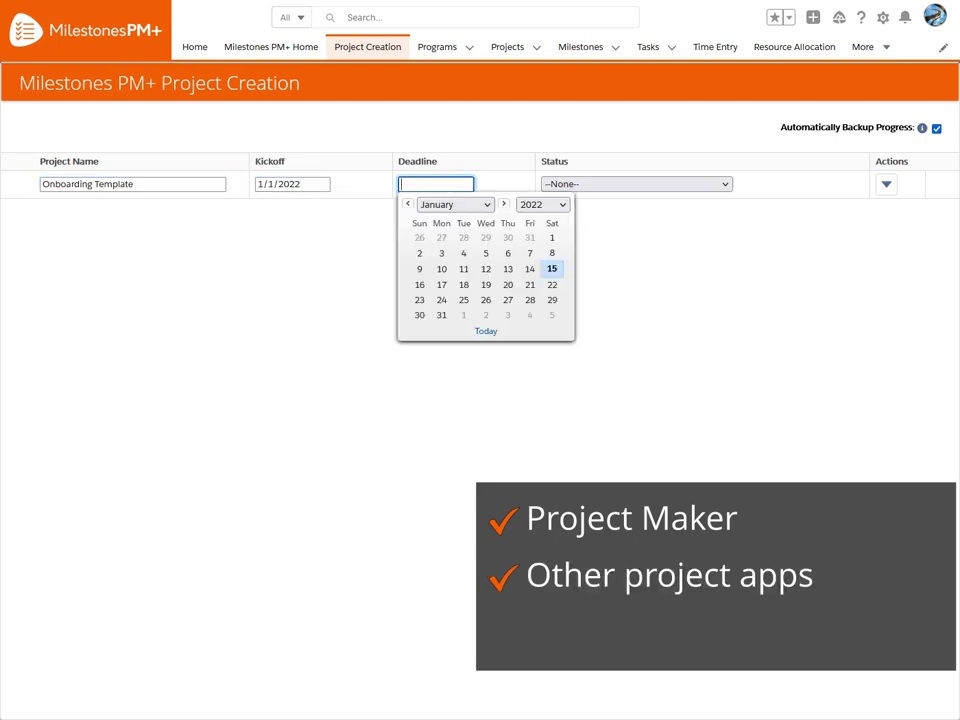
left_click(551, 269)
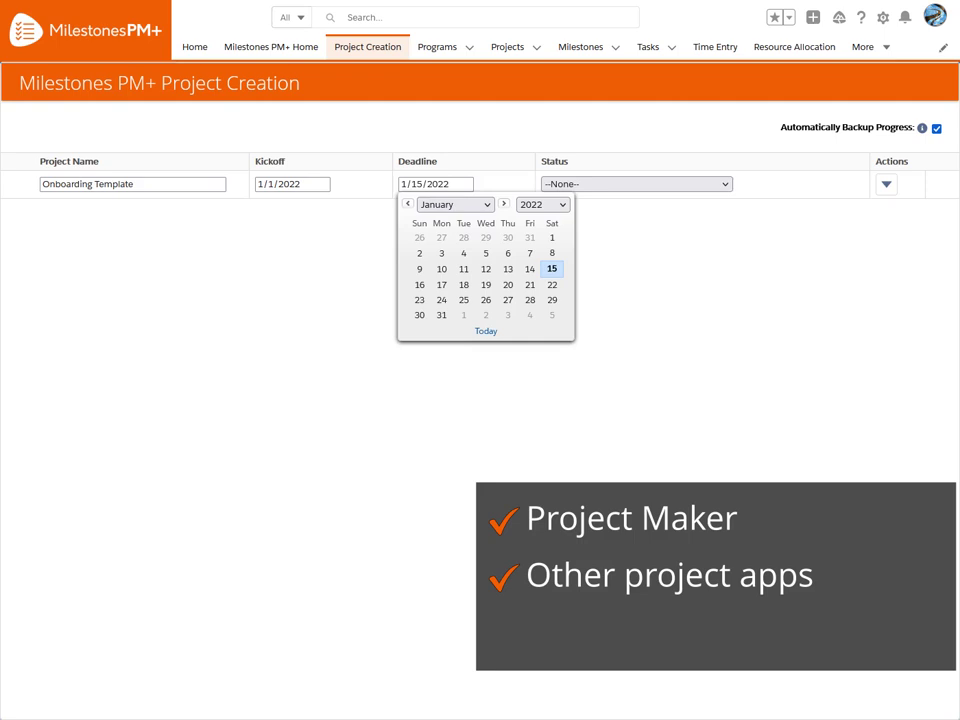
left_click(636, 184)
left_click(636, 184)
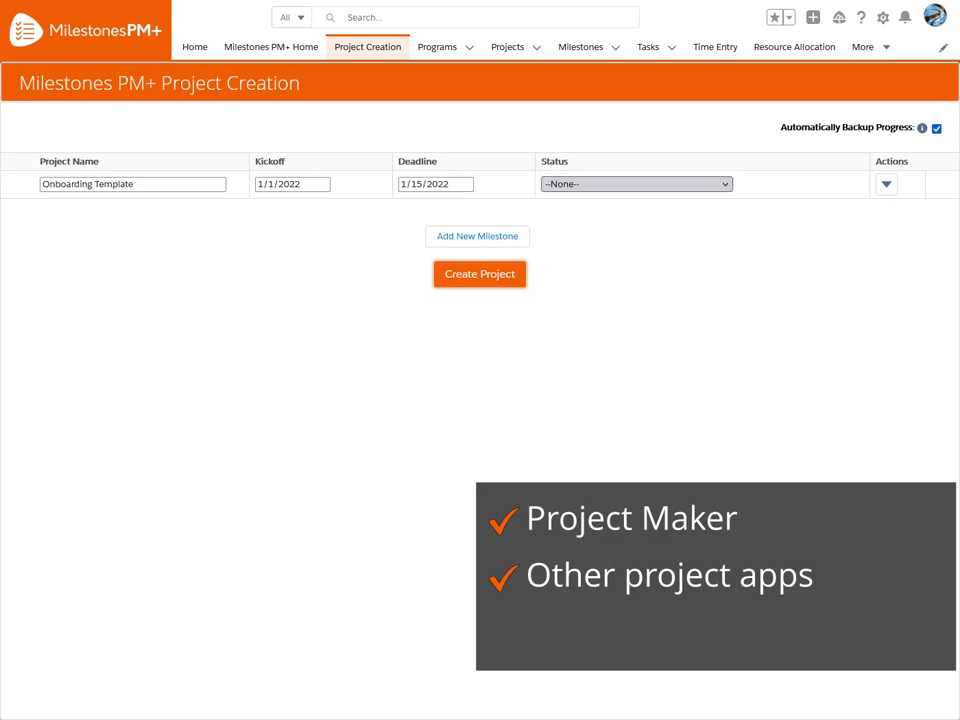
key("Return")
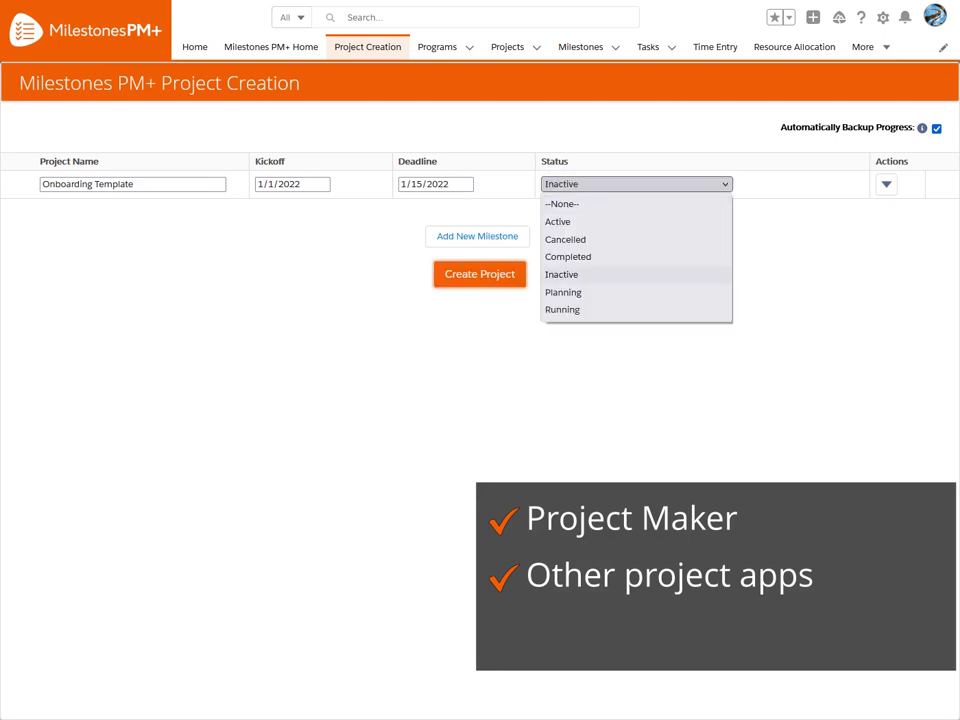
Add a milestone to the project and name it Orientation.
left_click(477, 236)
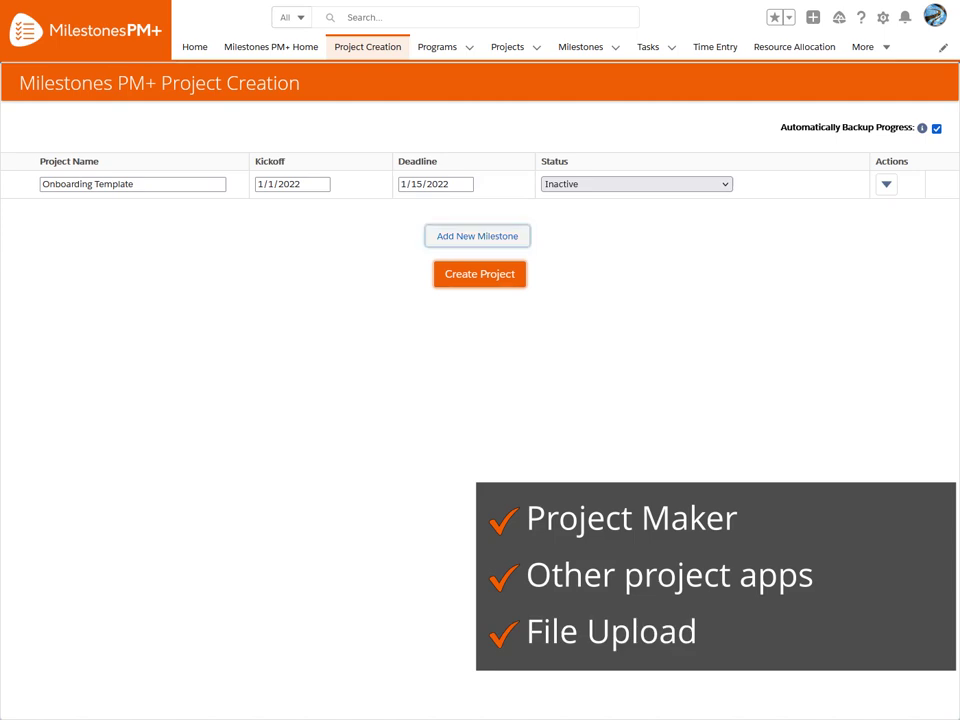
left_click(109, 230)
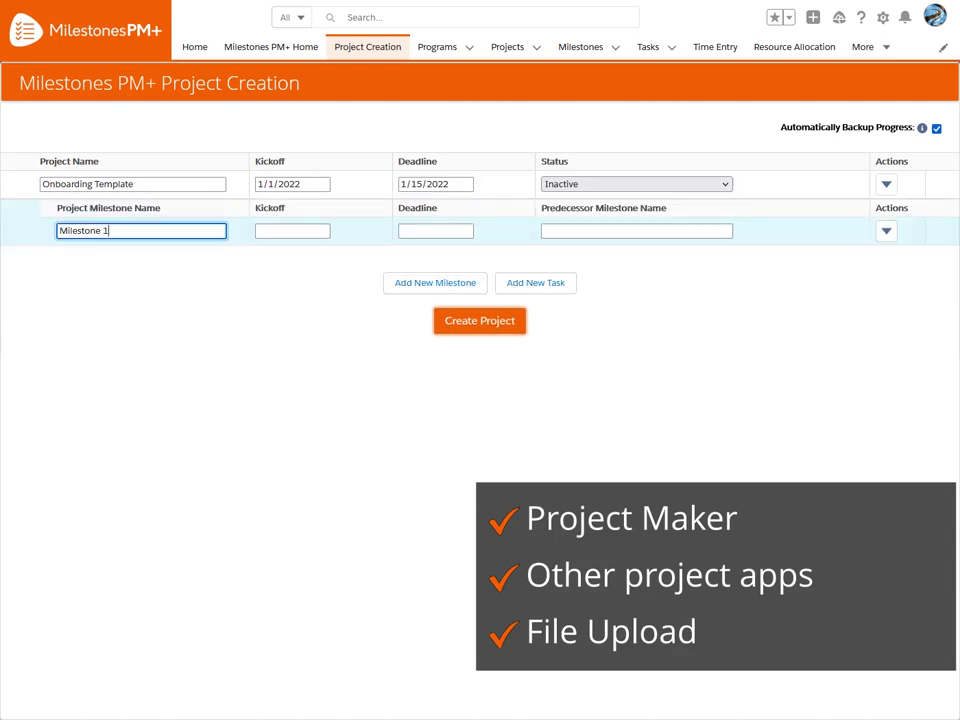
key("ctrl+a")
type("Orientation")
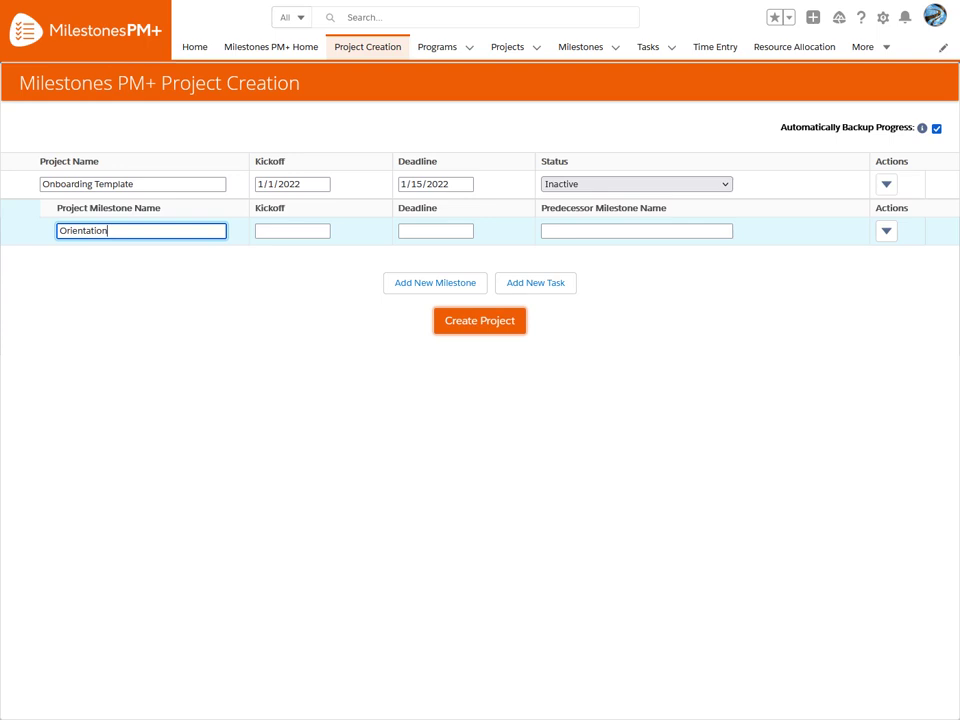
Set the Orientation milestone's kickoff to 1/1/2022 and deadline to 1/6/2022, and add a new task under it.
key("Tab")
type("1/1/2022")
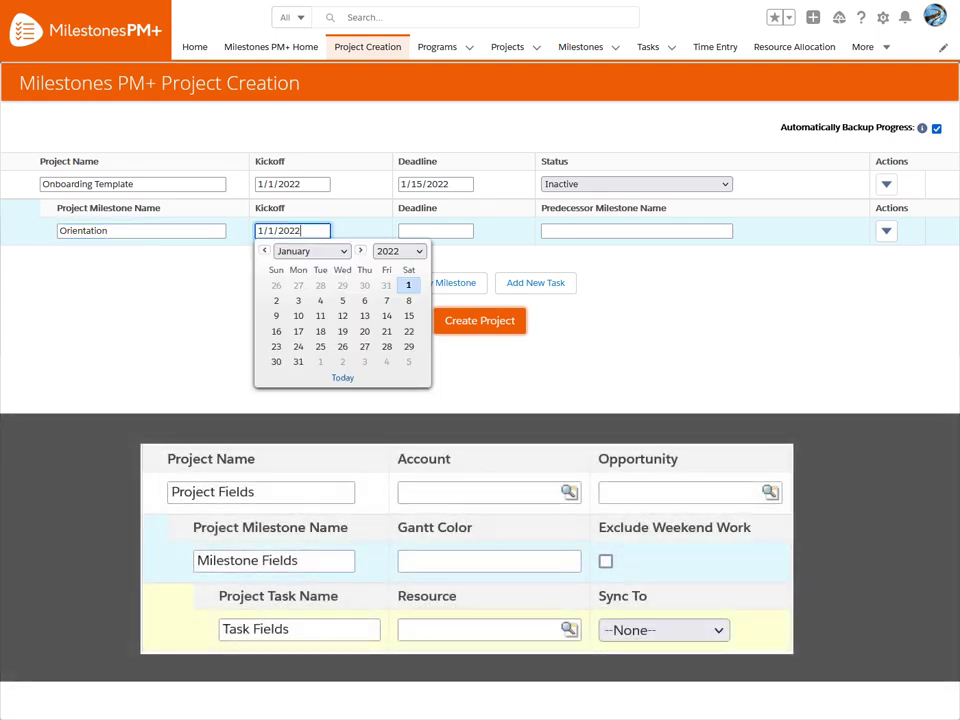
key("Tab")
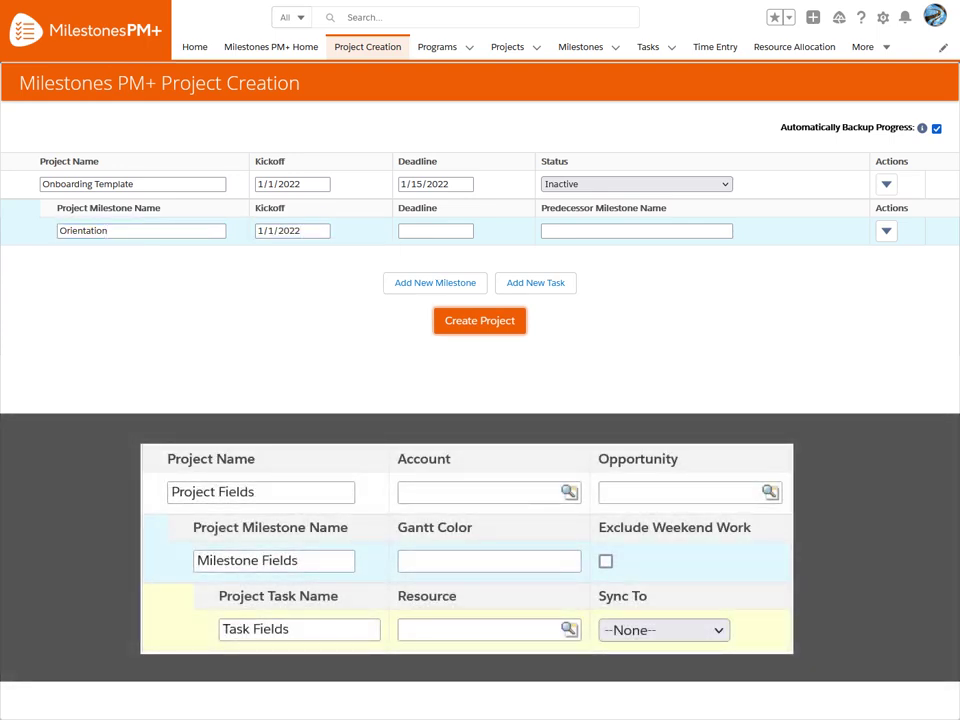
left_click(435, 230)
type("1/6/2022")
key("Tab")
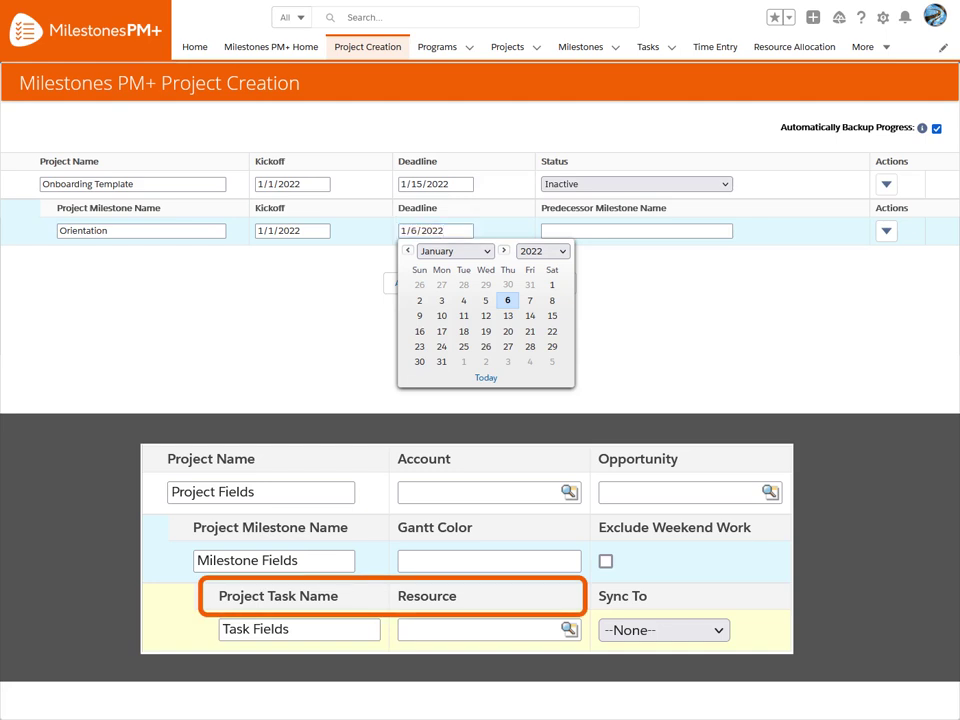
left_click(535, 282)
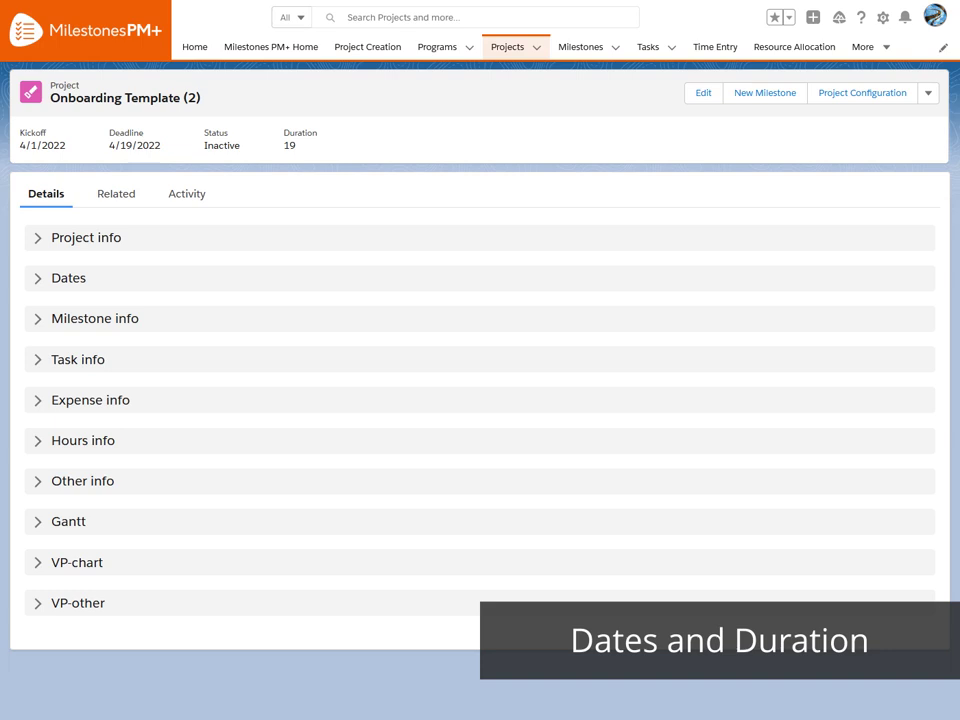
In the Onboarding Template (2) project's dates, set Actual Start Date to 4/1/2022 and Actual Finish Date to 4/15/2022, and save.
left_click(68, 278)
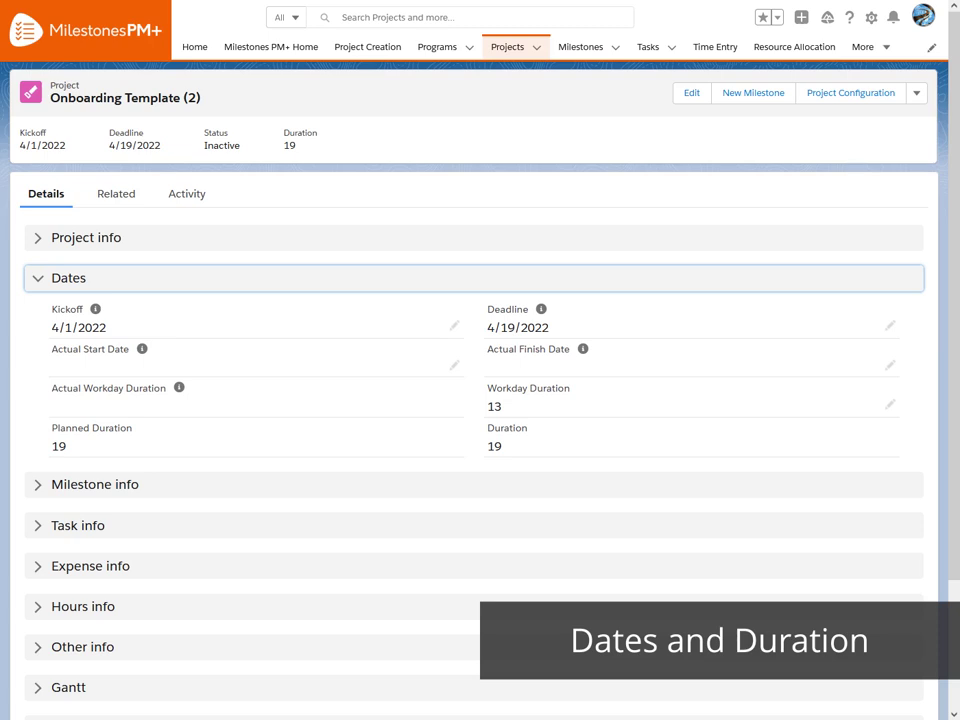
left_click(454, 365)
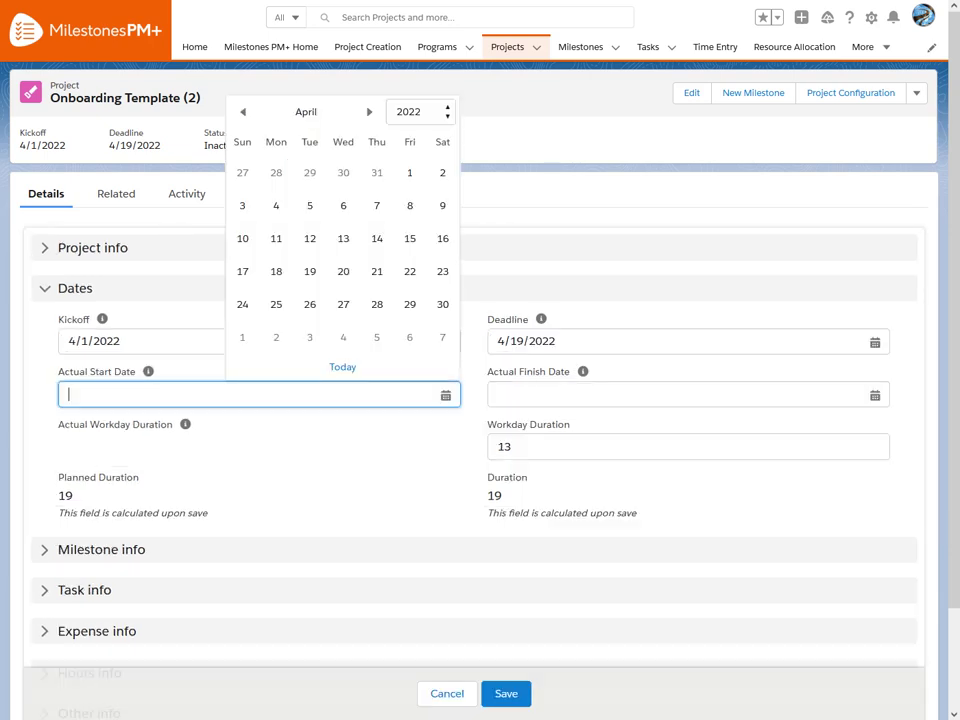
left_click(409, 172)
left_click(688, 394)
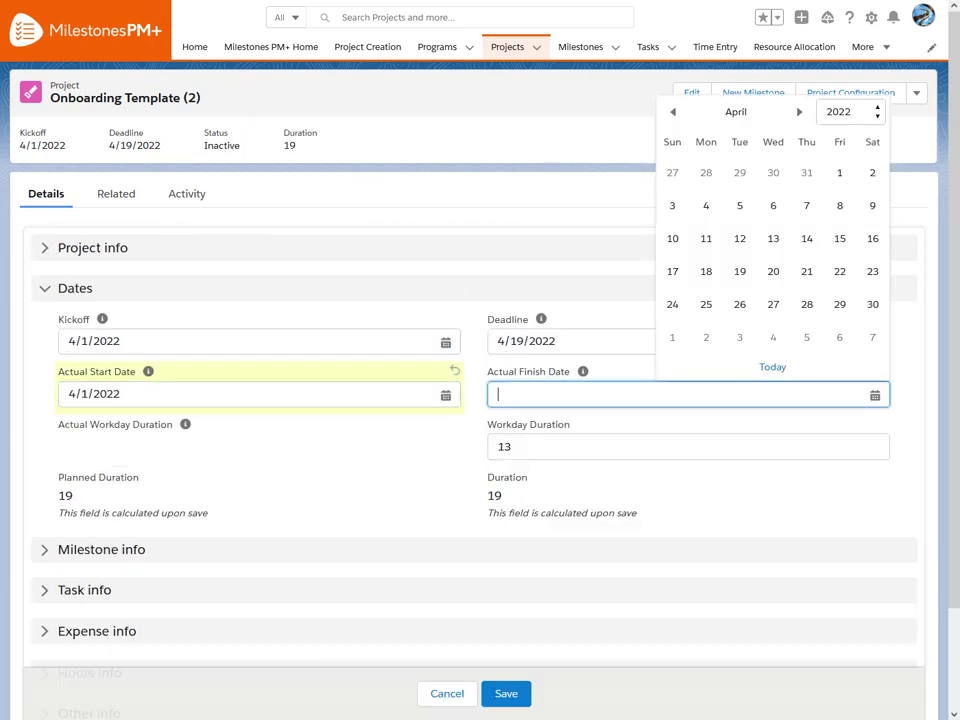
left_click(839, 238)
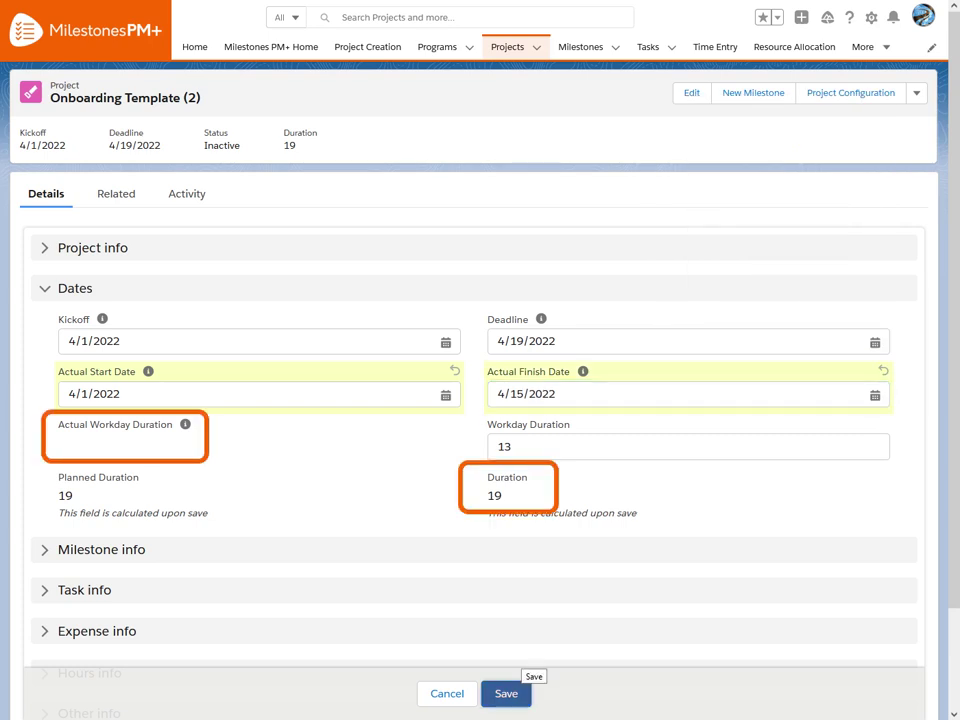
left_click(506, 693)
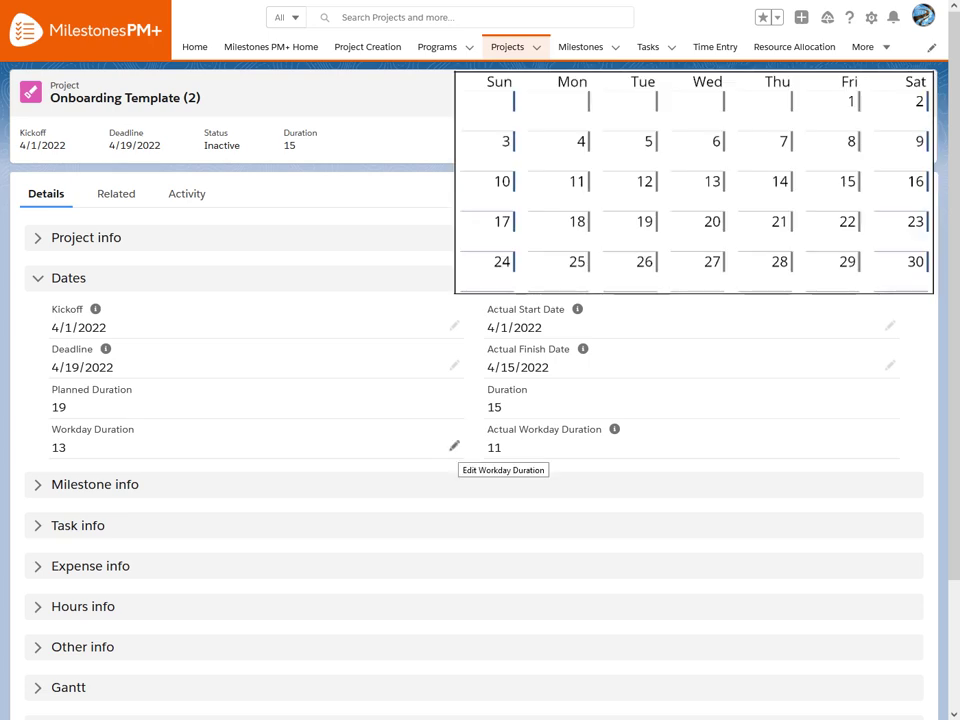
Set the project's Workday Duration to 14 and save the record.
left_click(454, 446)
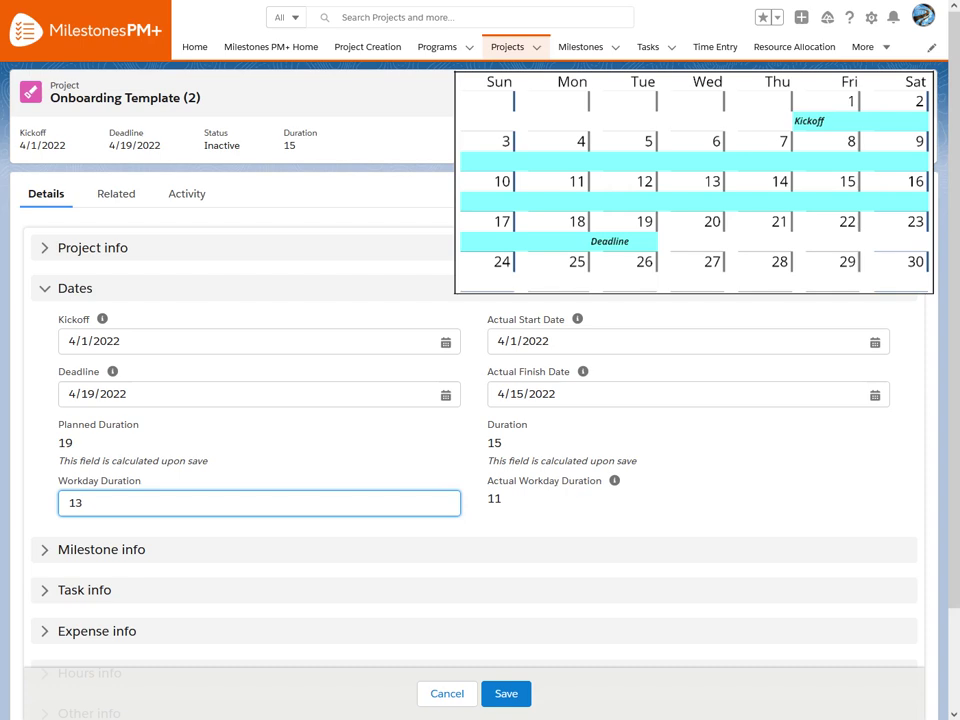
key("BackSpace")
type("4")
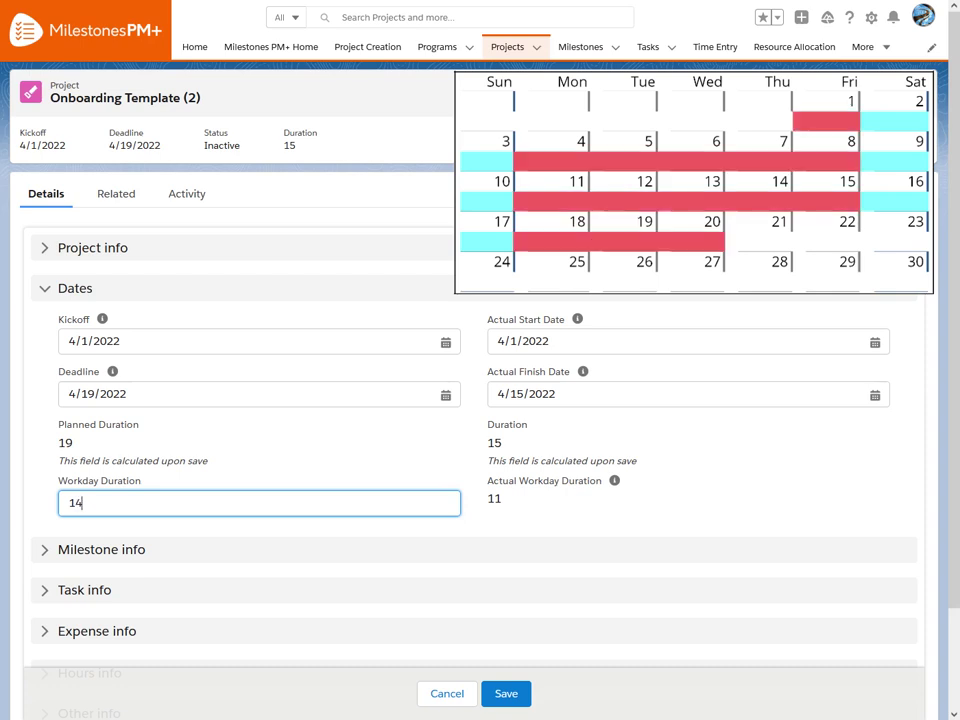
key("Return")
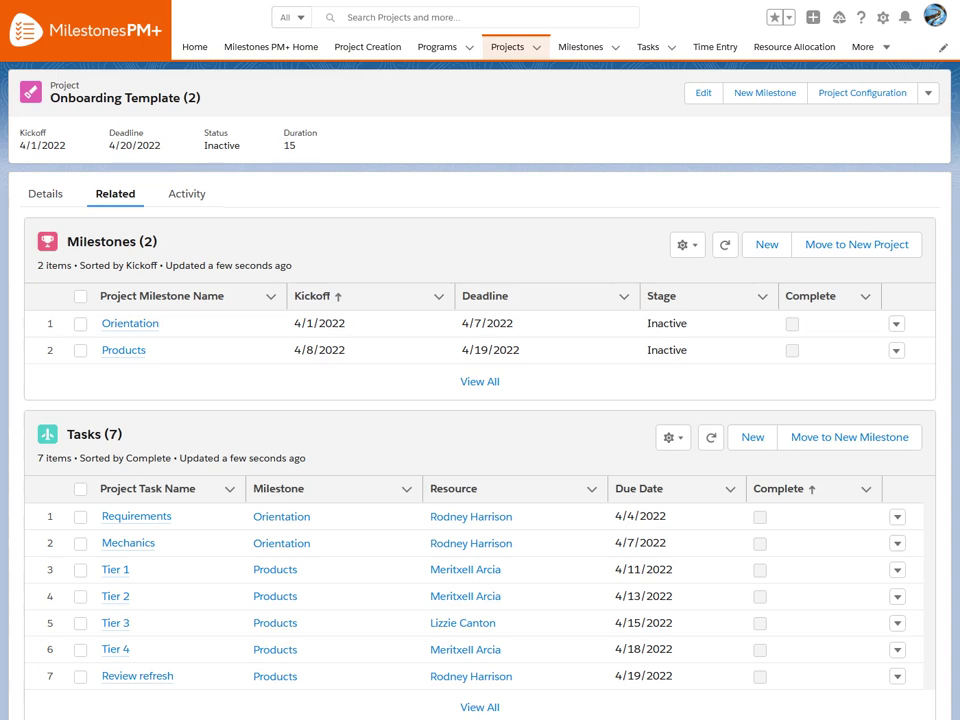
Edit the Orientation milestone from the project's related milestones, set its stage to Active and save.
left_click(896, 323)
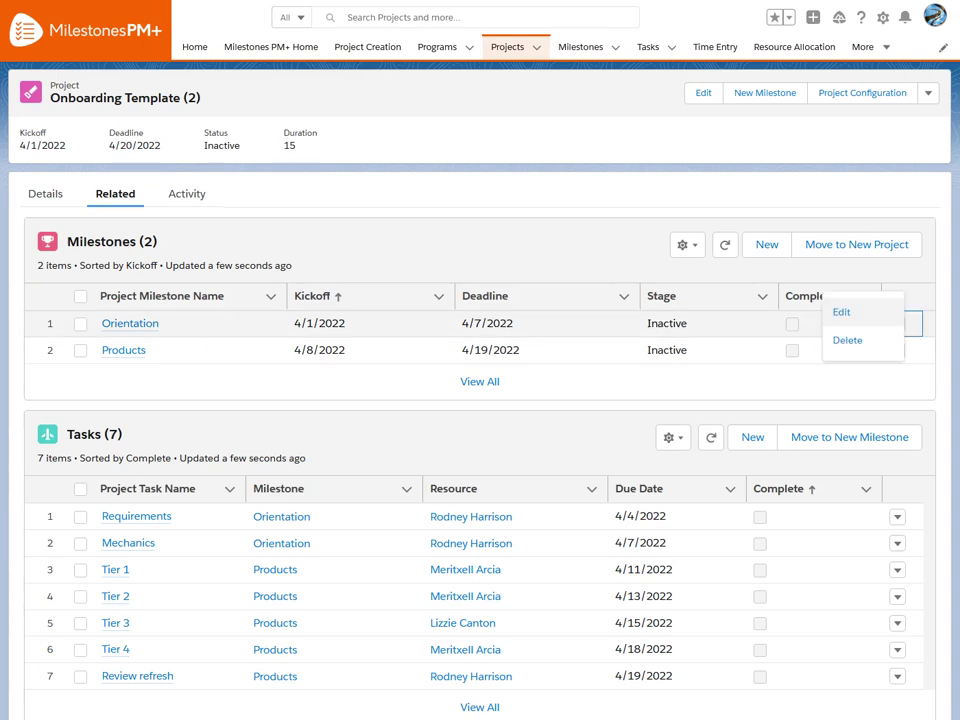
left_click(841, 312)
left_click(380, 383)
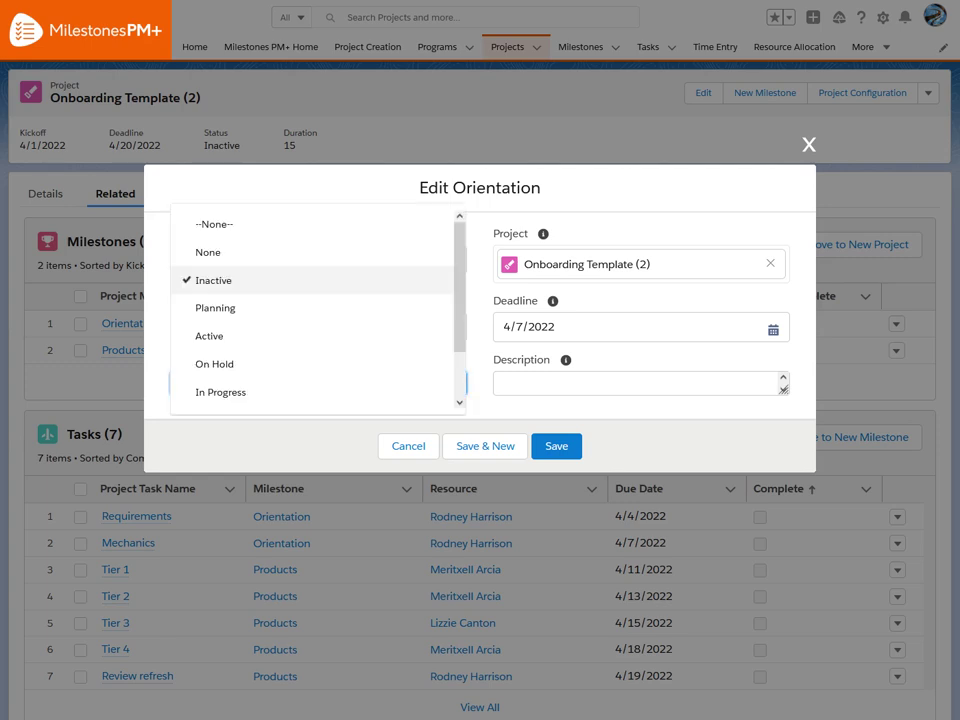
left_click(385, 337)
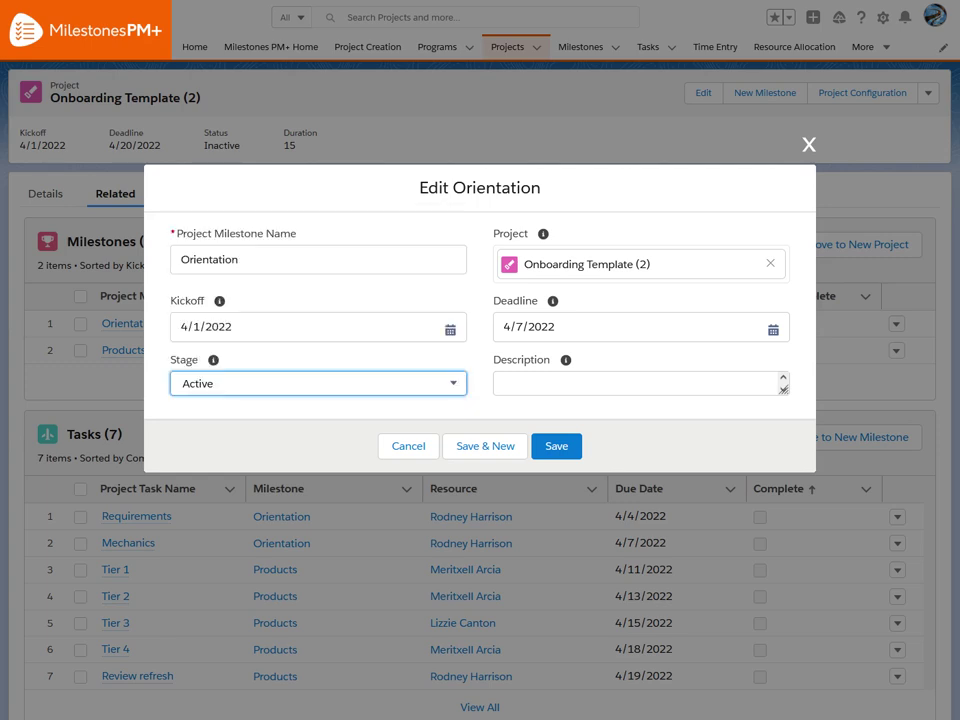
left_click(556, 446)
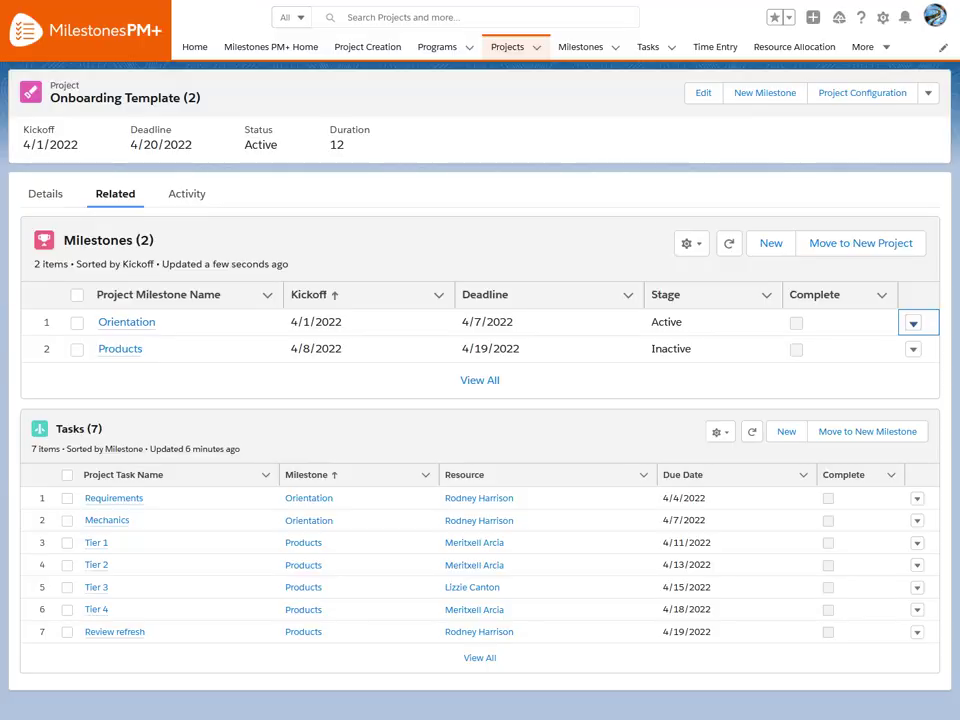
mouse_move(113, 497)
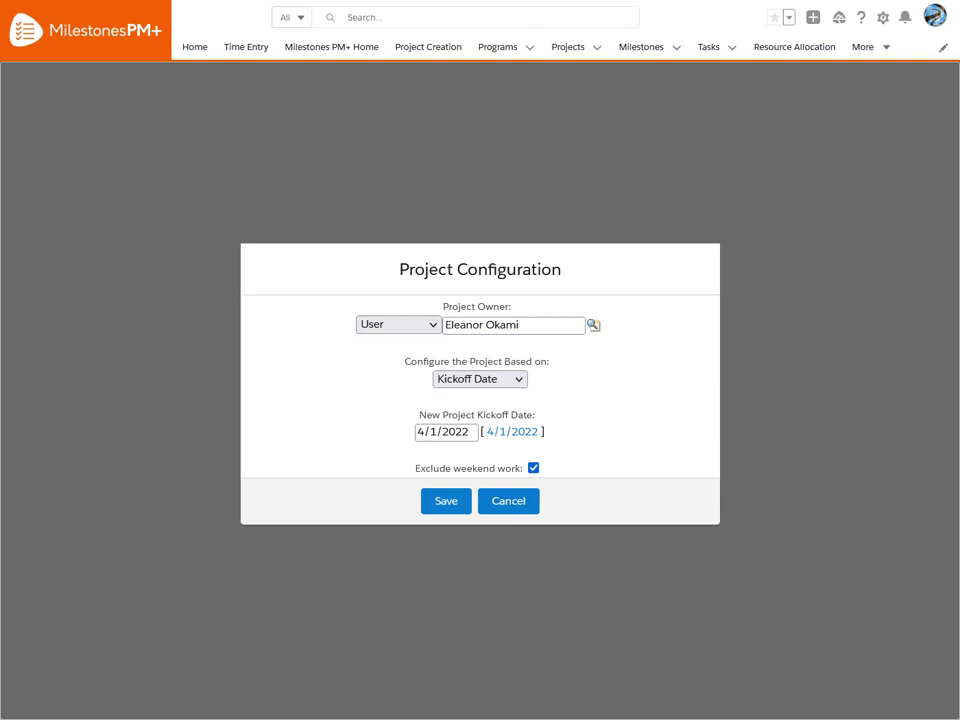
Configure the project based on Deadline Date with a new project deadline of 8/19/2022, and save the configuration.
left_click(479, 379)
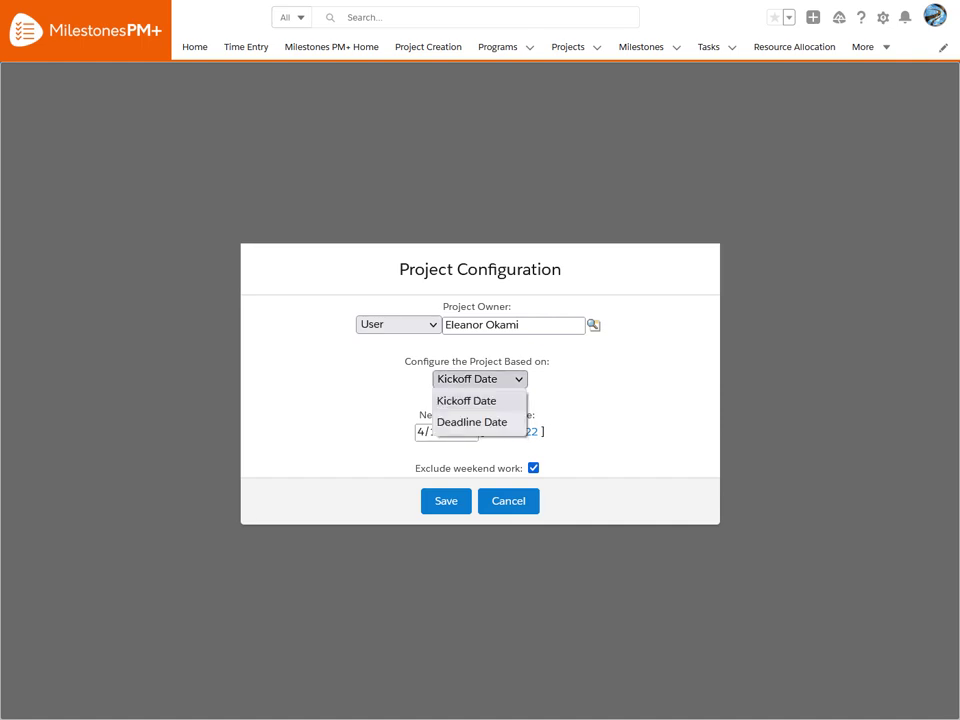
left_click(472, 422)
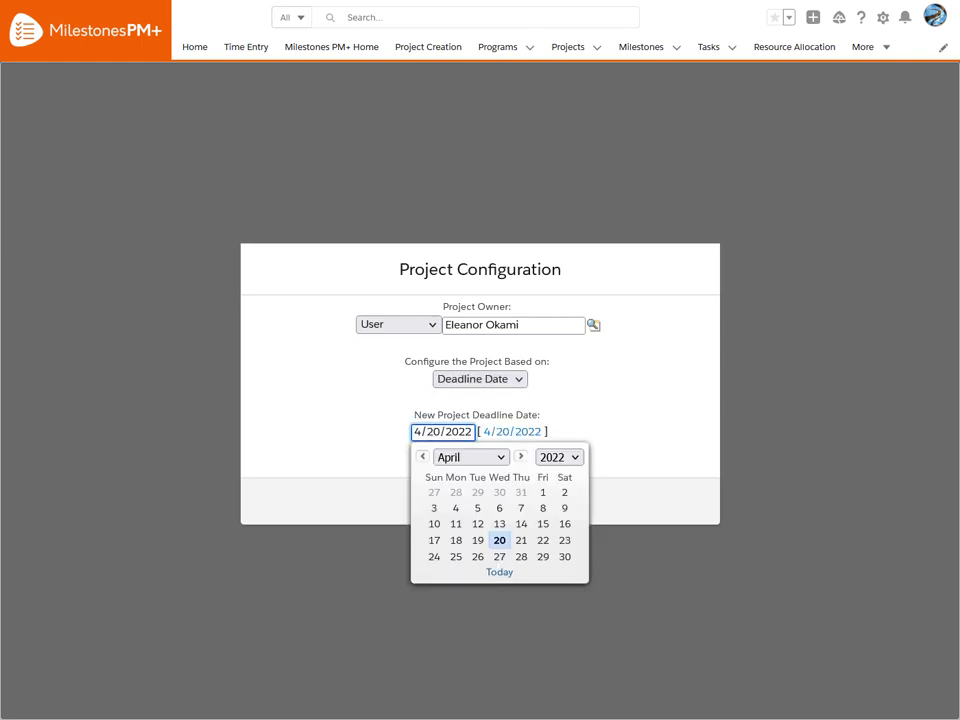
left_click(520, 456)
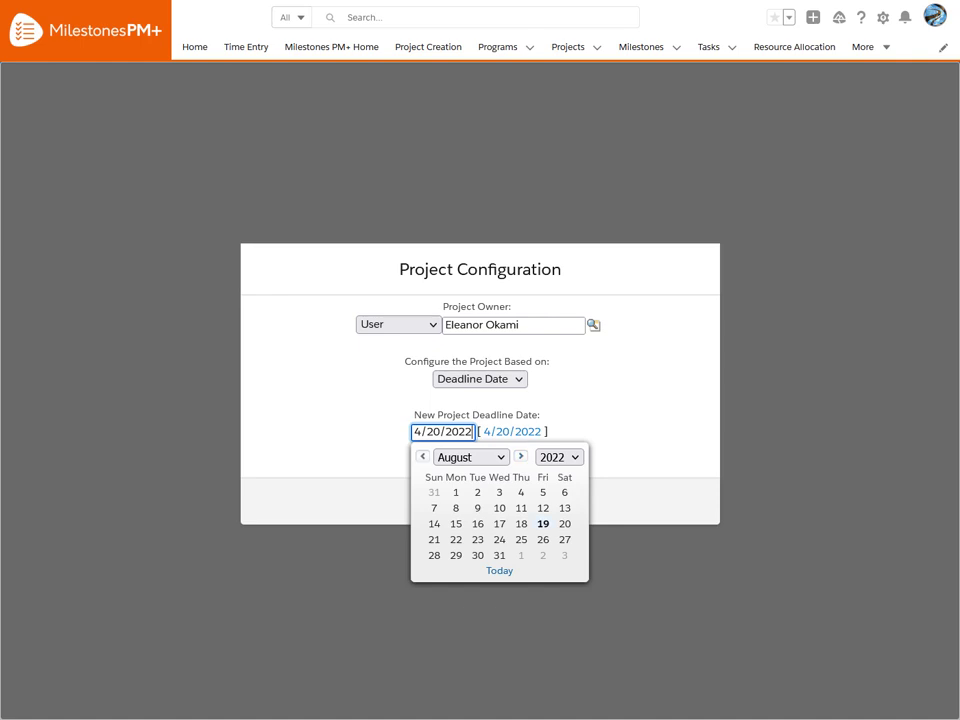
left_click(543, 523)
left_click(445, 501)
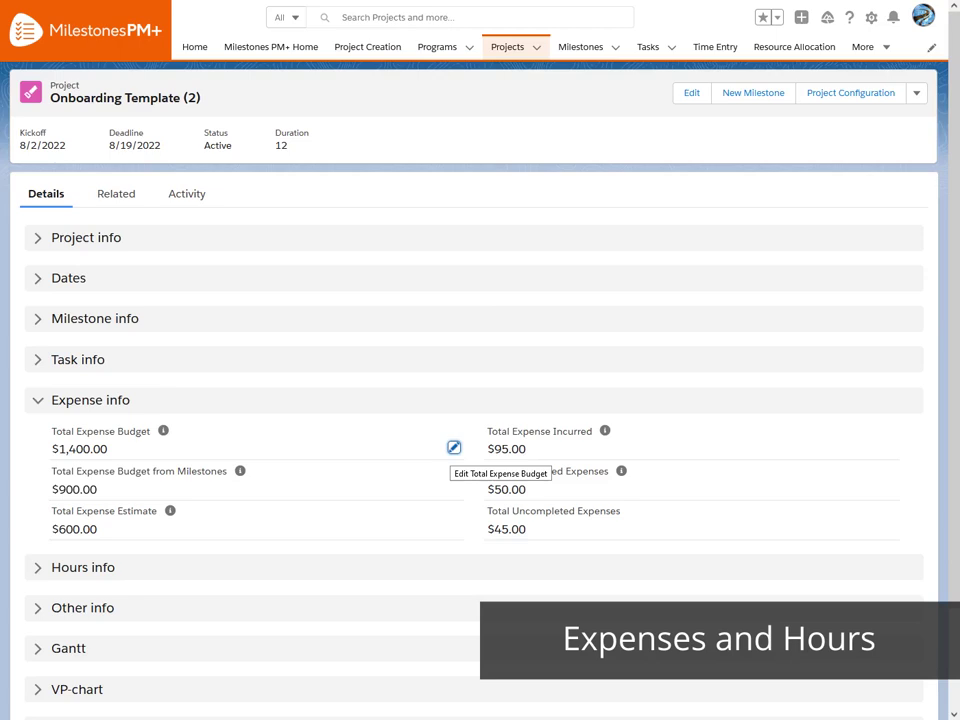
Set the project's Total Expense Budget to $1,500.00 in the expense info and save.
left_click(454, 447)
key("Left")
key("Left")
key("BackSpace")
type("5")
key("Tab")
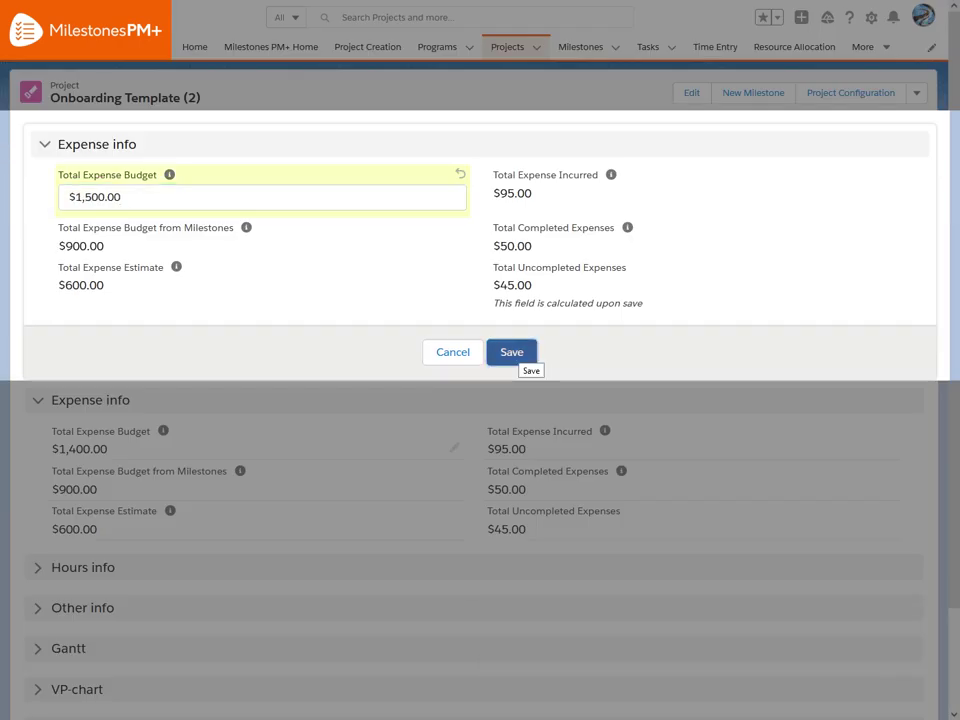
left_click(508, 351)
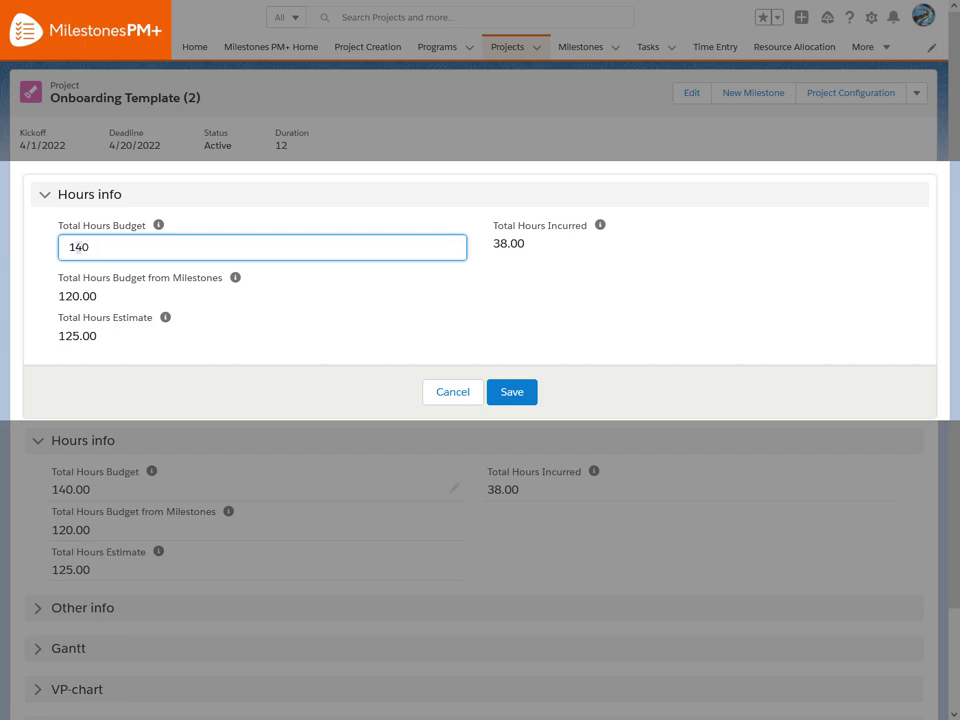
Set the project's Total Hours Budget to 150.00 in the hours info and save.
left_click(79, 247)
key("BackSpace")
type("50.00")
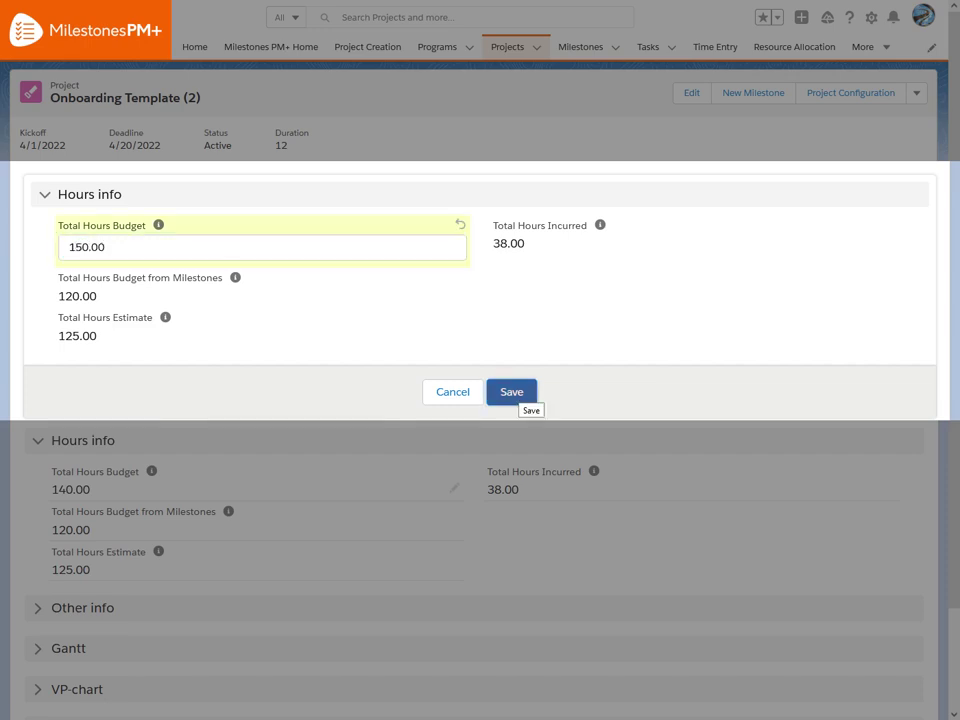
left_click(511, 391)
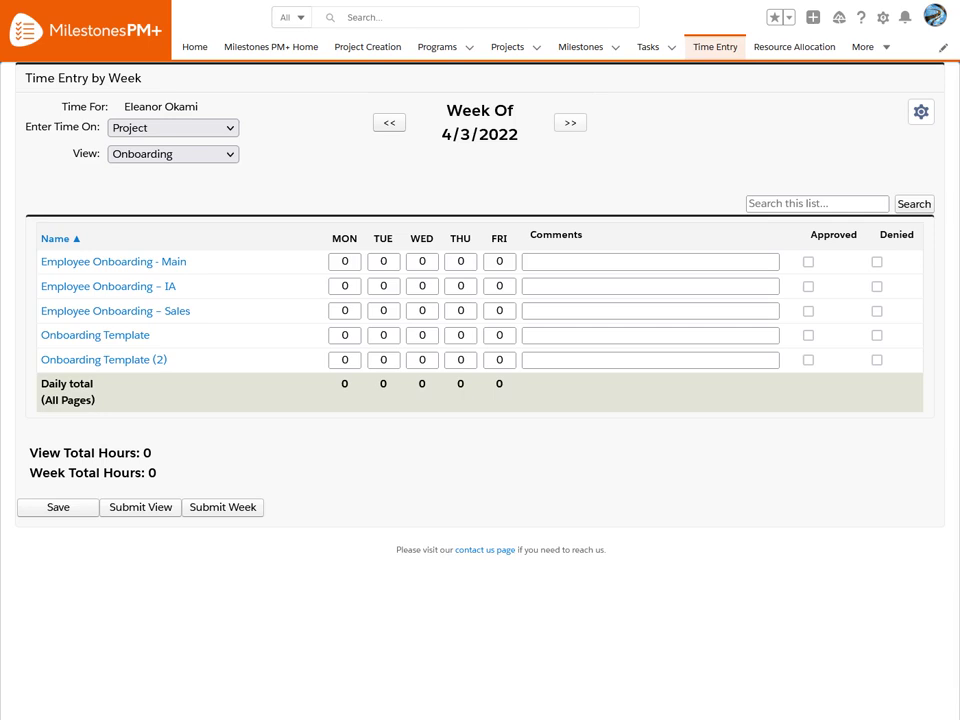
Show the record types that time can be entered on in the weekly time entry.
left_click(173, 128)
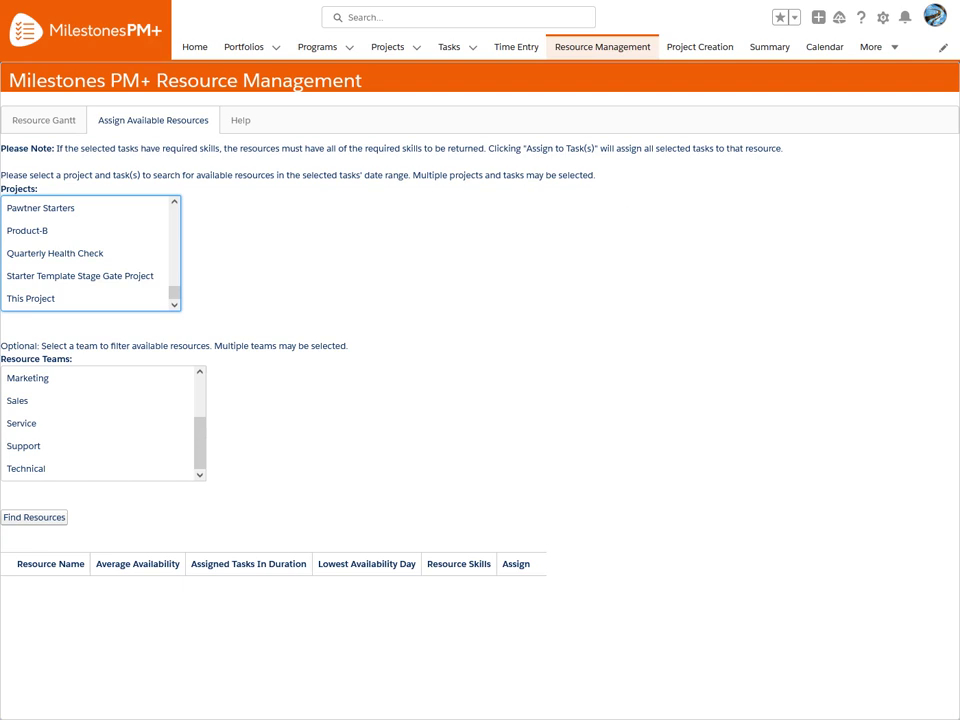
Choose This Project and its Tier 1 task for the available resource search, and filter the resources by the Service team.
left_click(84, 298)
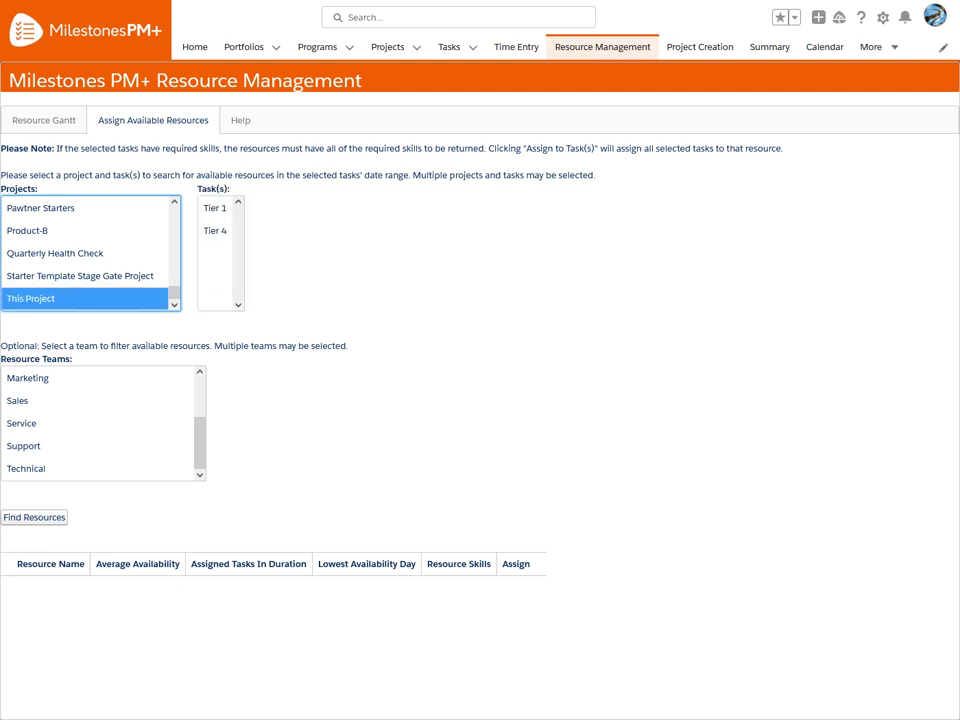
left_click(214, 208)
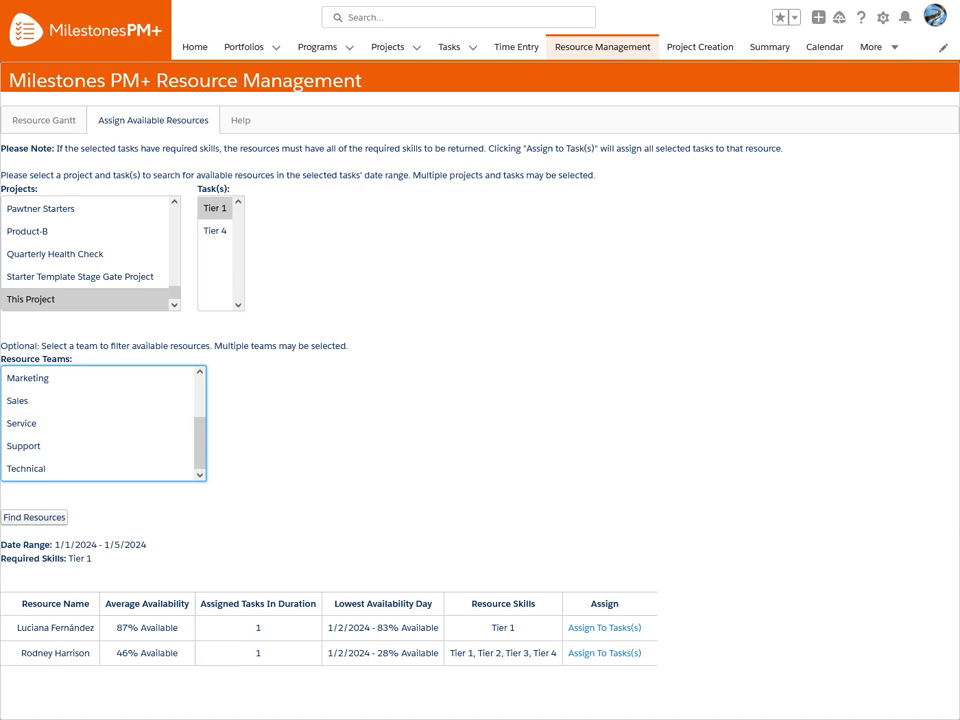
left_click(97, 423)
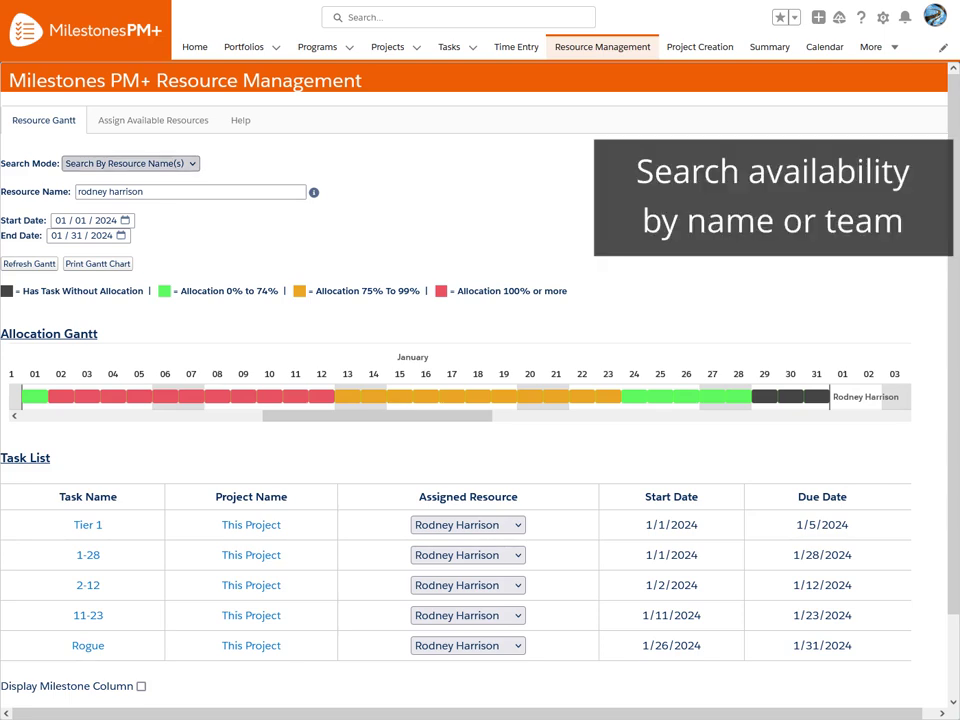
Show the Resource Gantt's search modes and reassign the Tier 1 task in the task list to the signed-in user.
key("alt+Down")
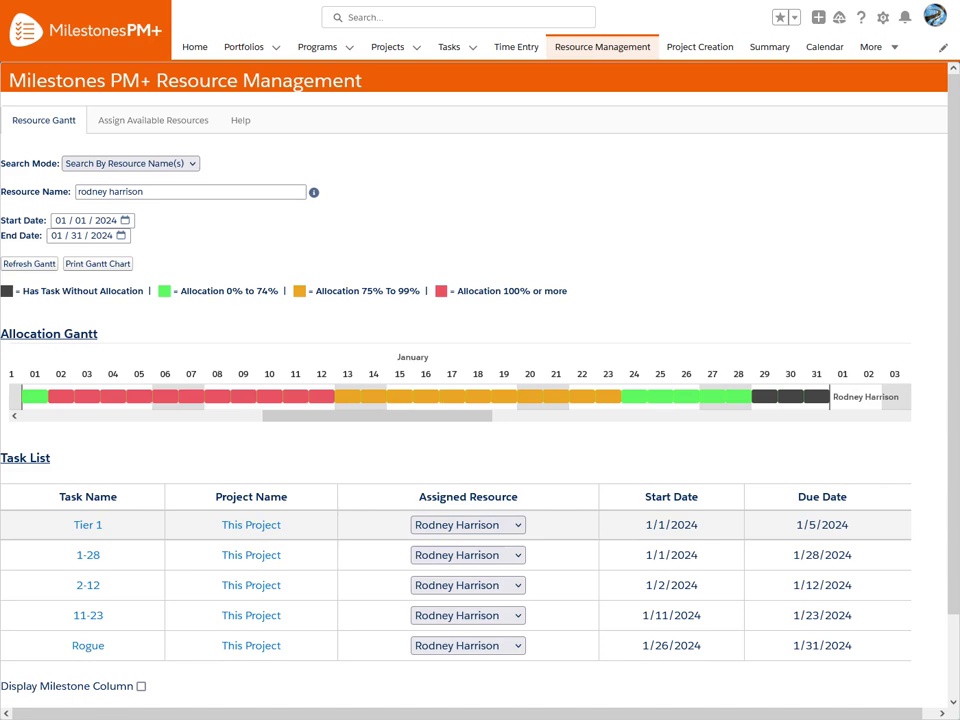
left_click(467, 525)
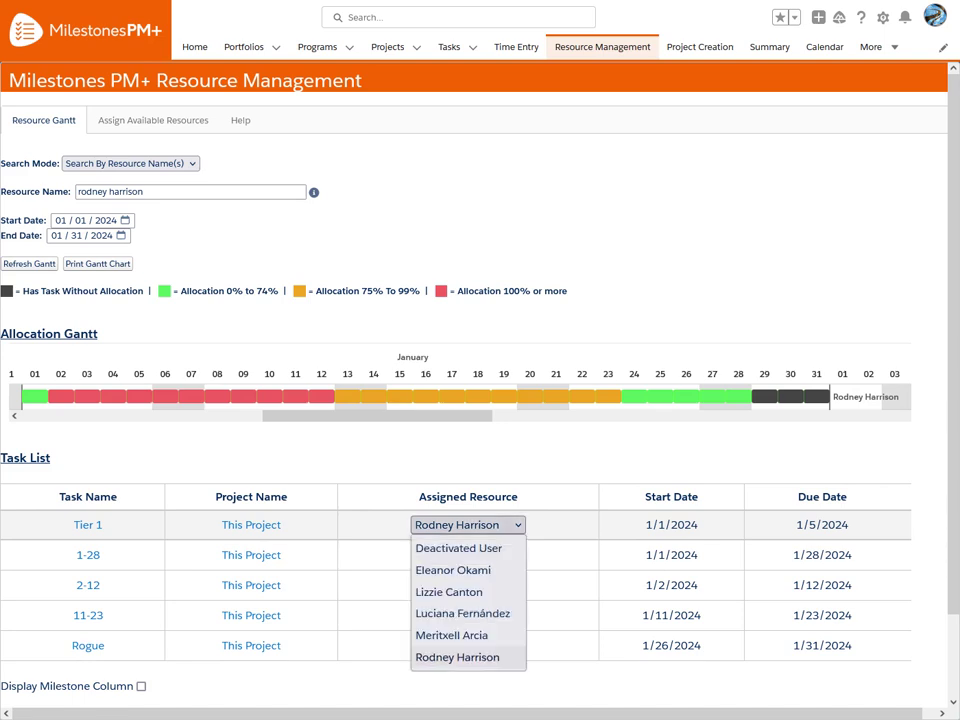
key("Up")
key("Up")
key("Up")
key("Up")
key("Return")
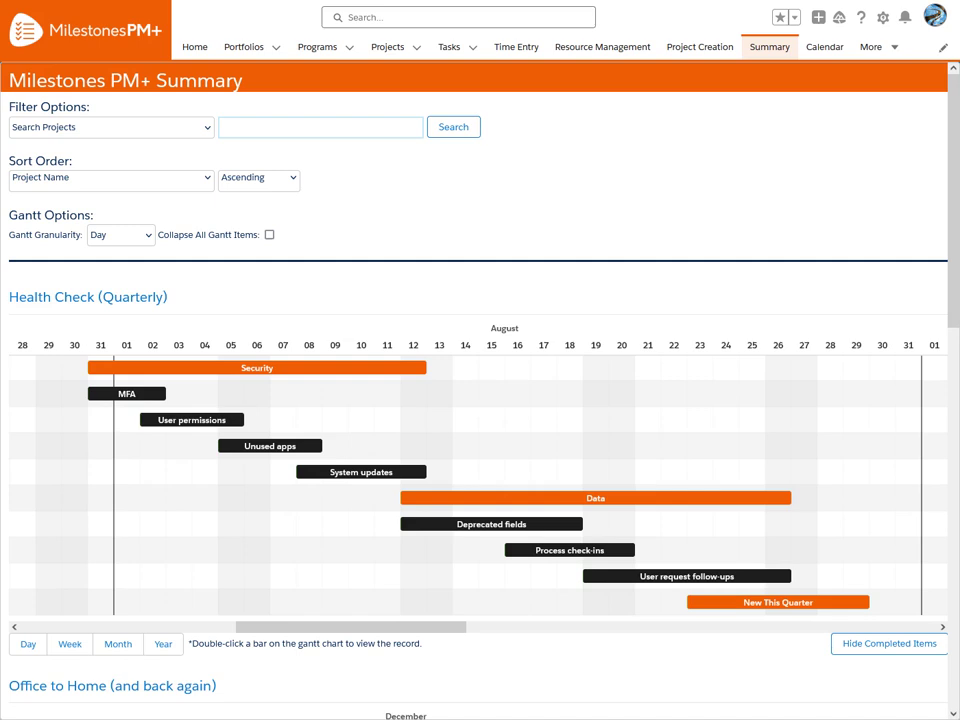
Examine the Patient resources Gantt in the Summary, viewing the details of the Dental milestone and the Orthodontics and Prosthodontics tasks.
scroll(480, 400, "down", 6)
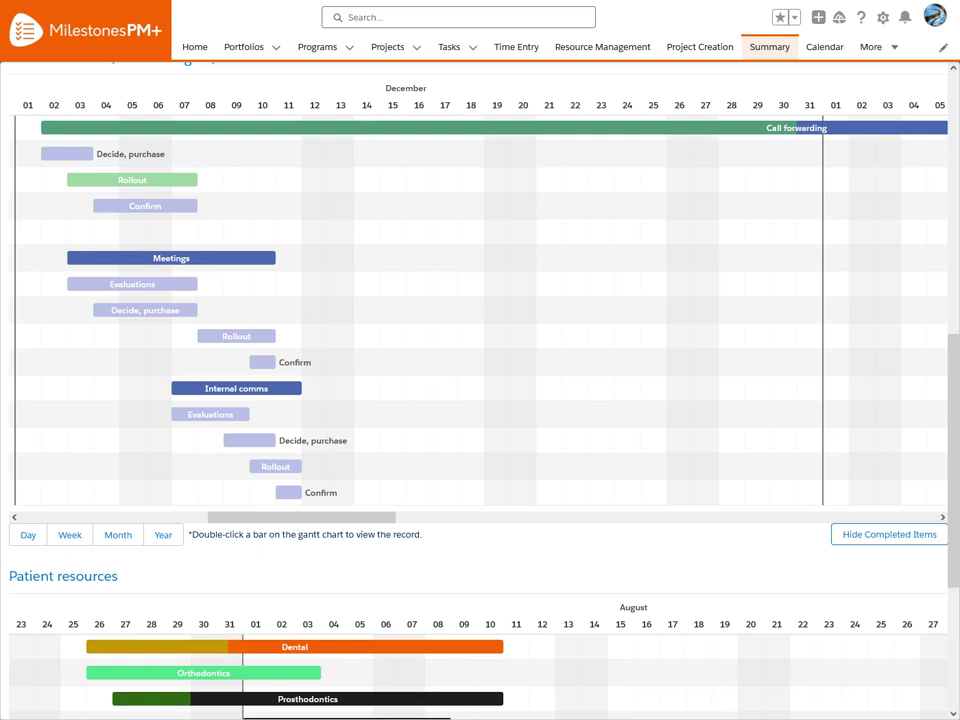
scroll(480, 400, "down", 3)
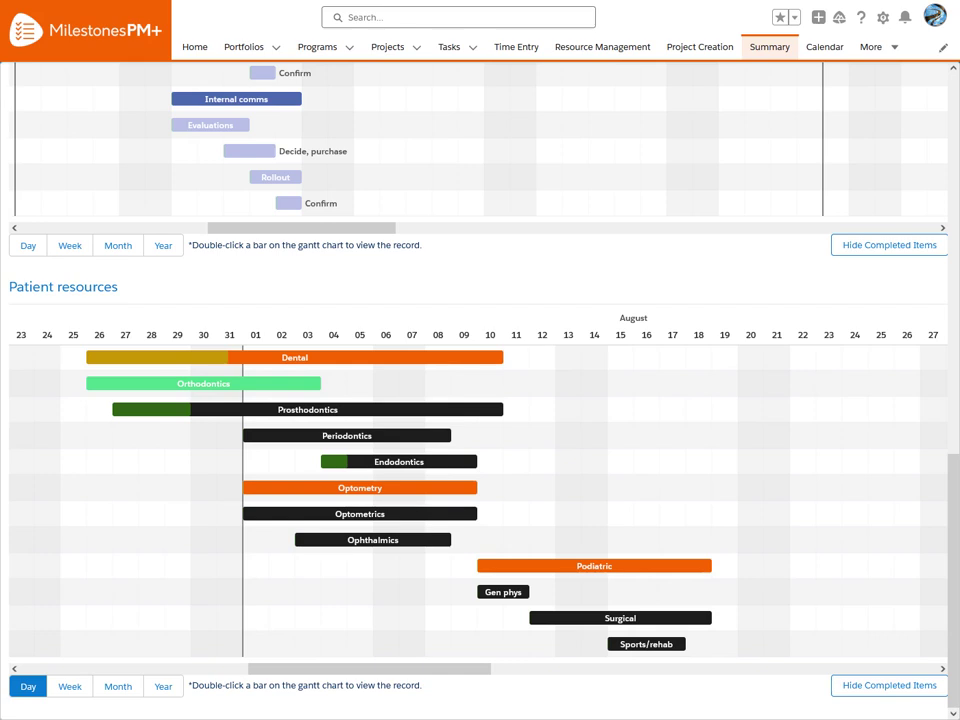
mouse_move(493, 358)
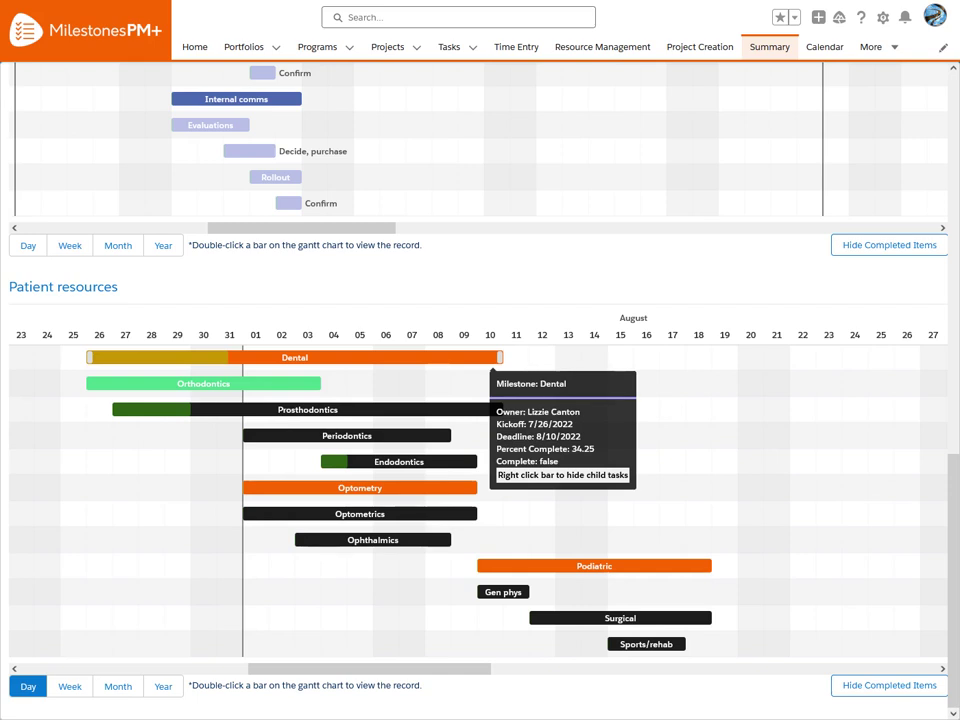
mouse_move(306, 384)
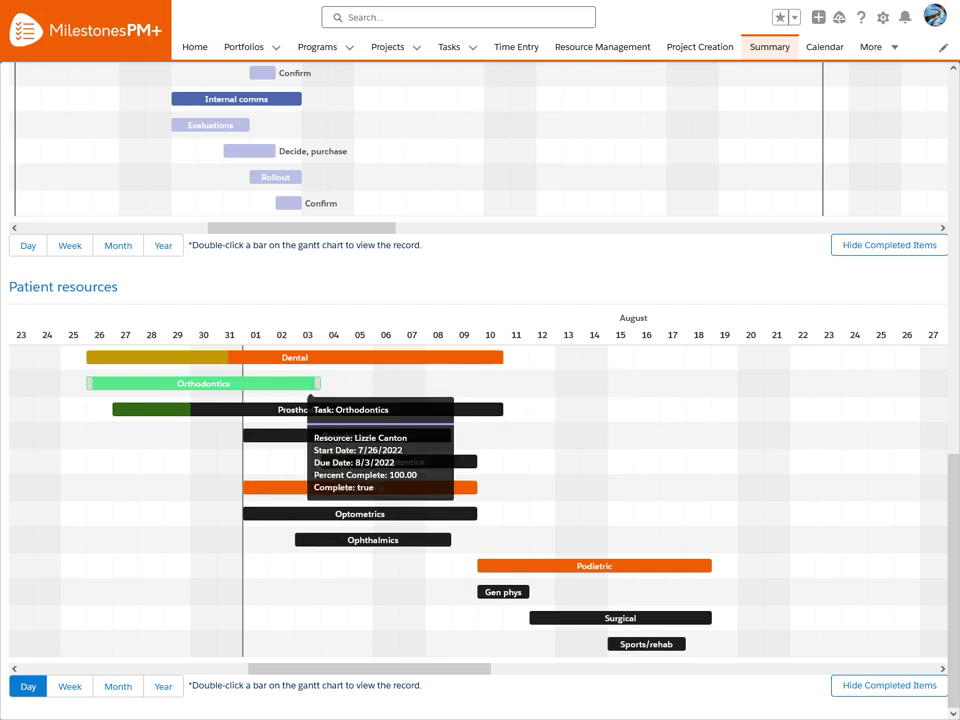
mouse_move(490, 410)
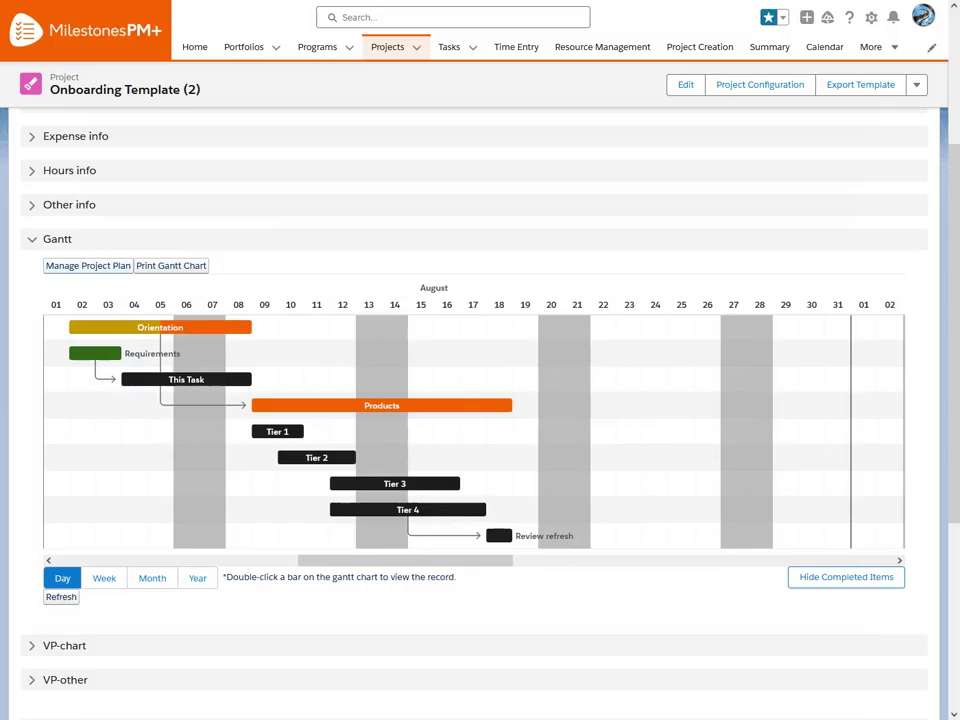
Open project plan management from the Gantt chart of the Onboarding Template (2) project.
left_click(88, 265)
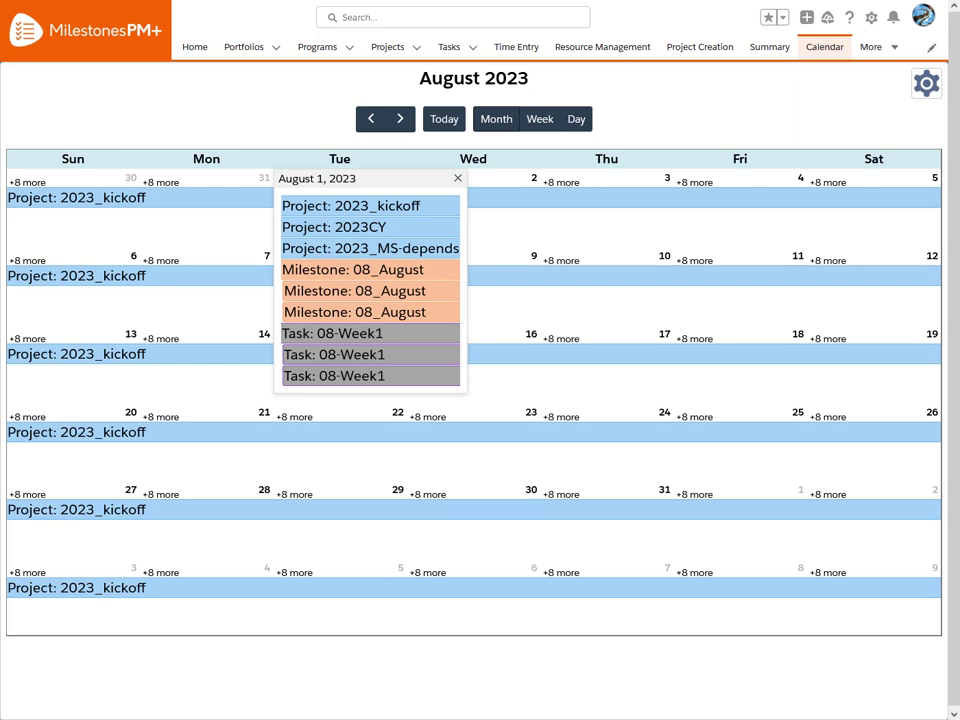
Show August 1, 2023 in the calendar's day view, and move to another project list view filter in the display settings.
left_click(576, 119)
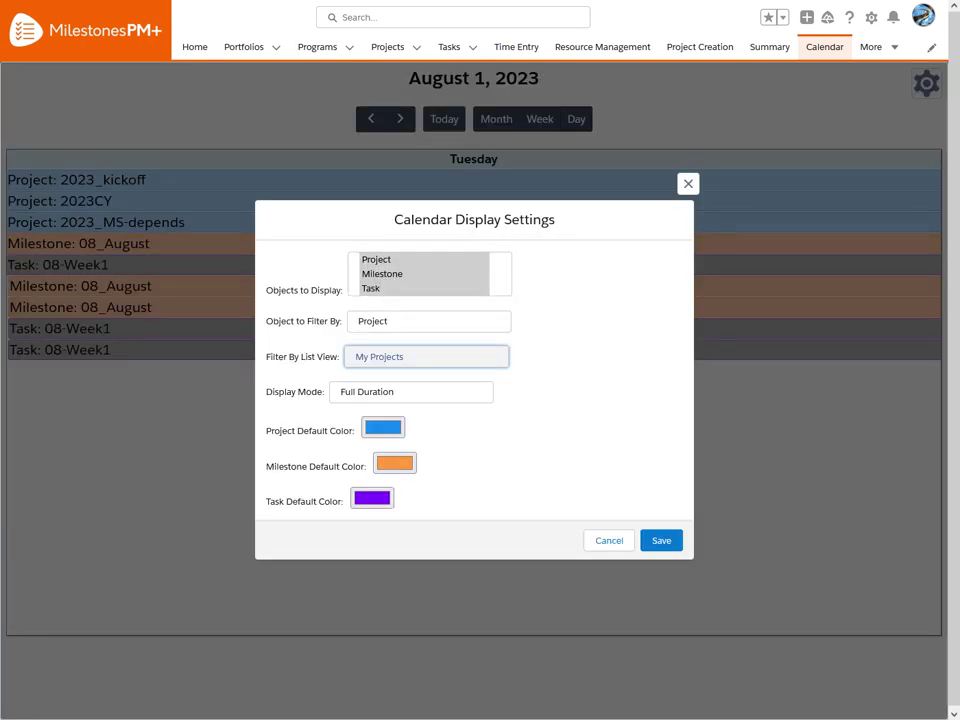
key("Down")
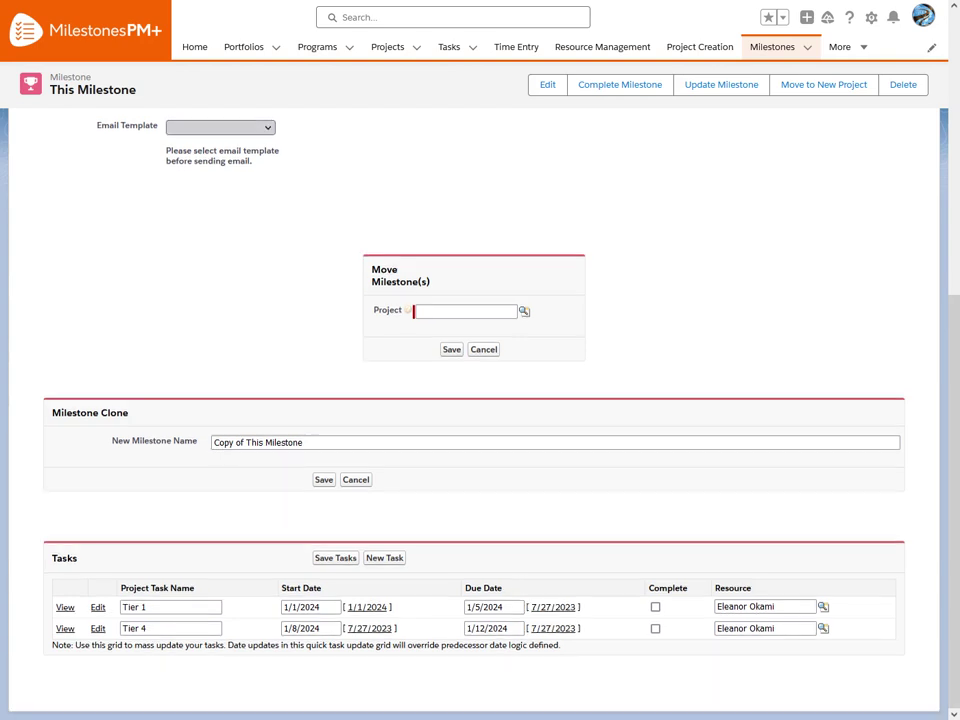
Start an email for This Milestone with the Notification of Activity template, leaving the option to mark the milestone complete off.
left_click(220, 127)
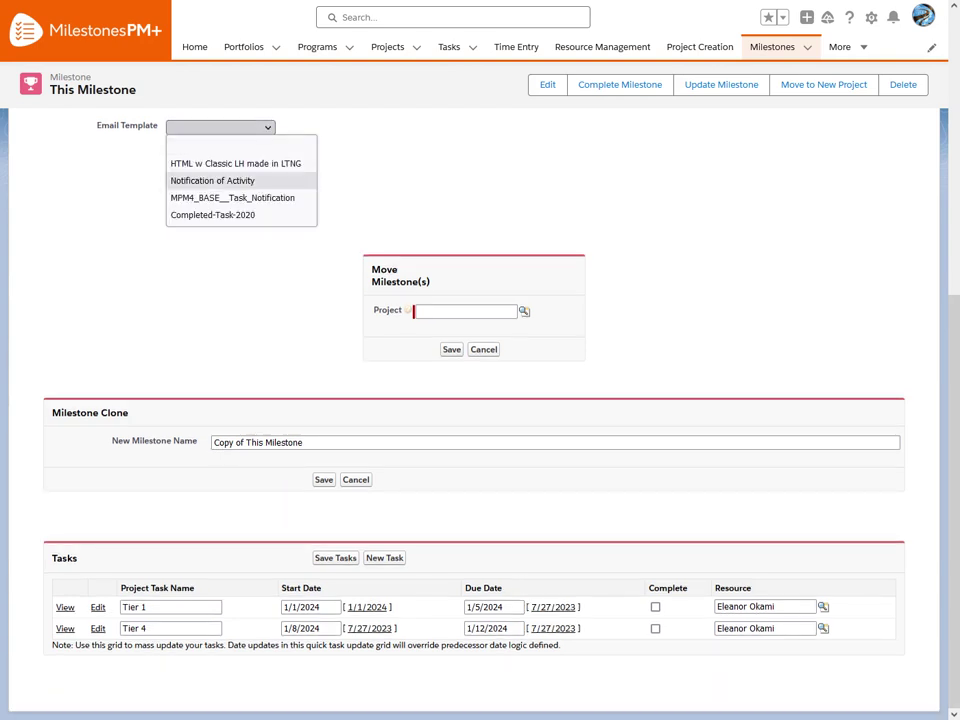
left_click(212, 180)
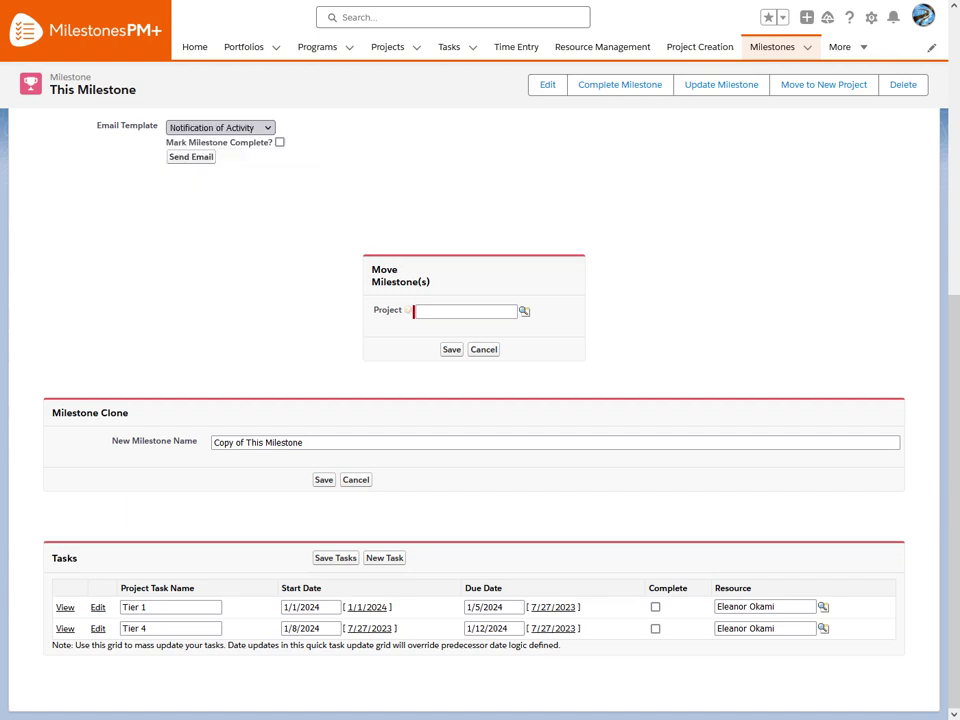
left_click(280, 142)
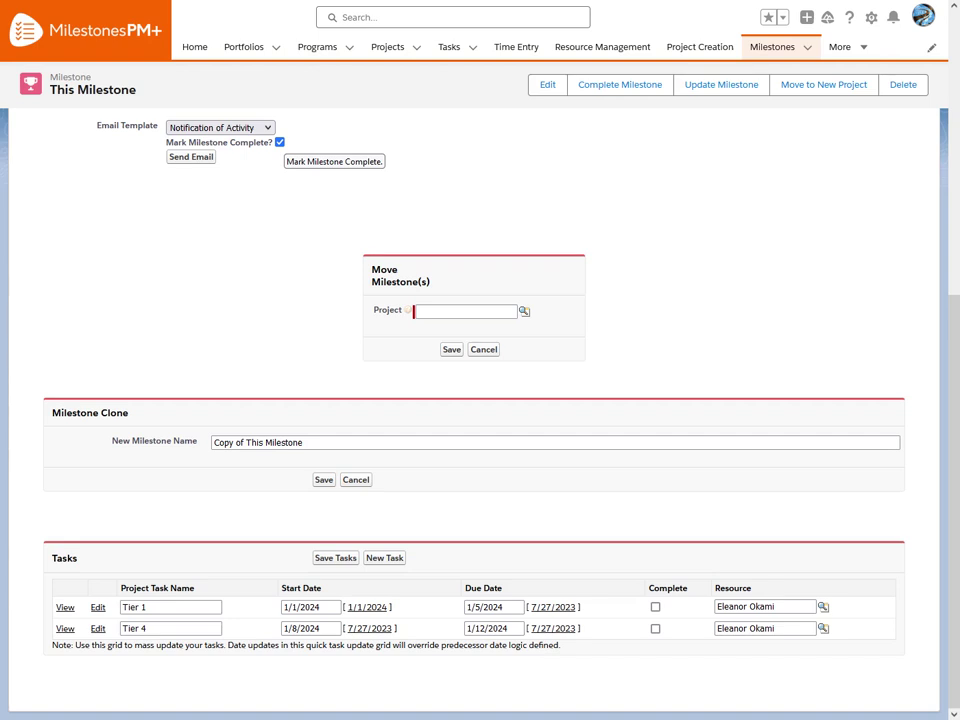
left_click(280, 142)
key("Tab")
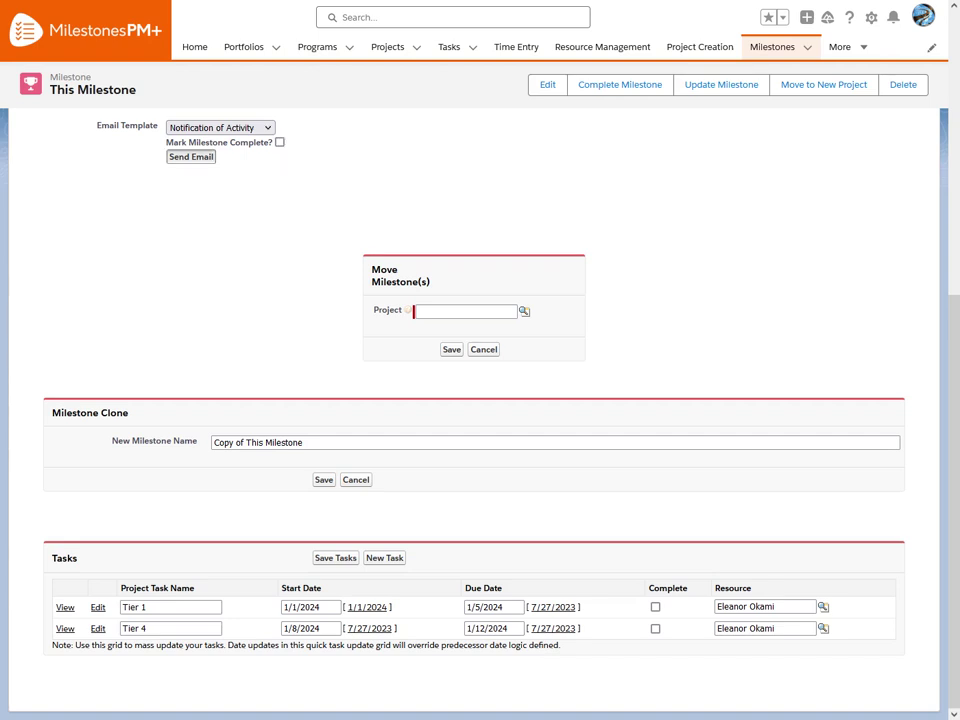
key("Return")
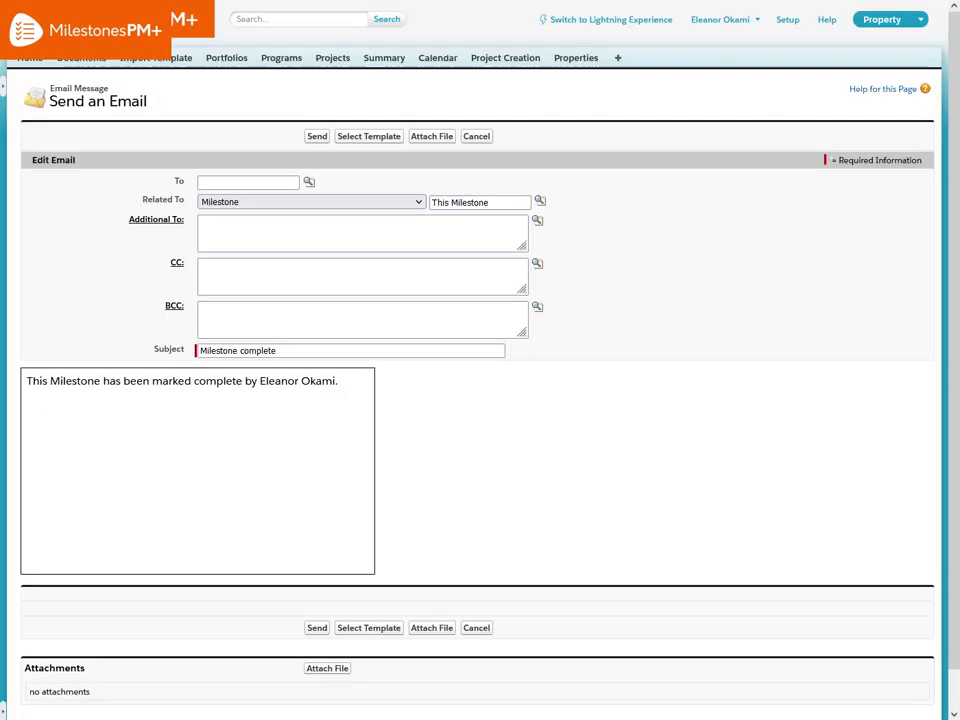